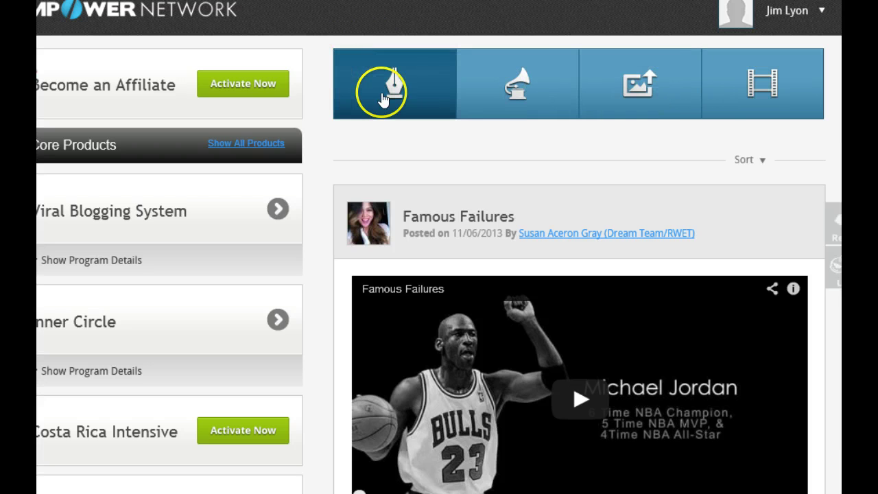
Step: Start a text post titled 'How to overcome prostate cancer' with the same line as its description
left_click(383, 100)
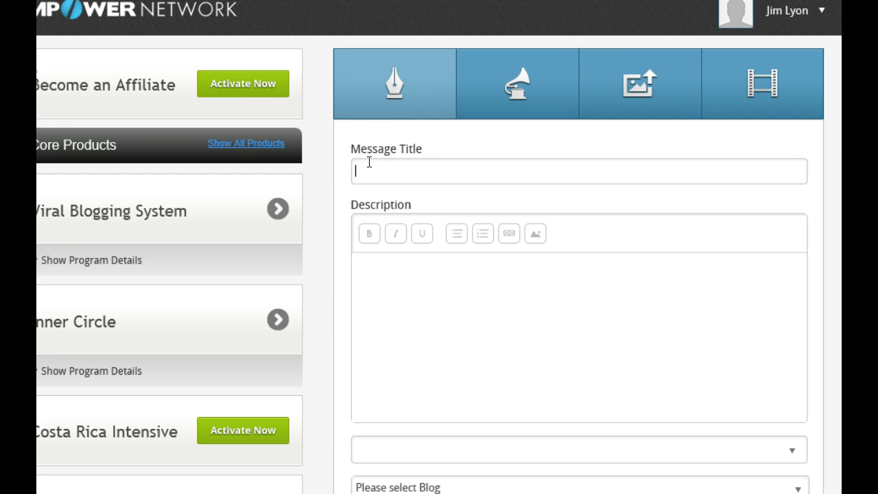
type("How to overcome ")
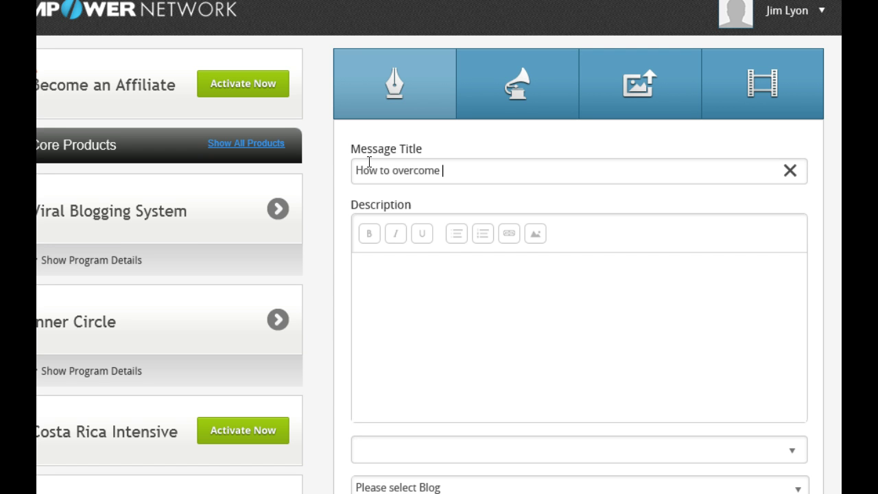
type("prostate cancer")
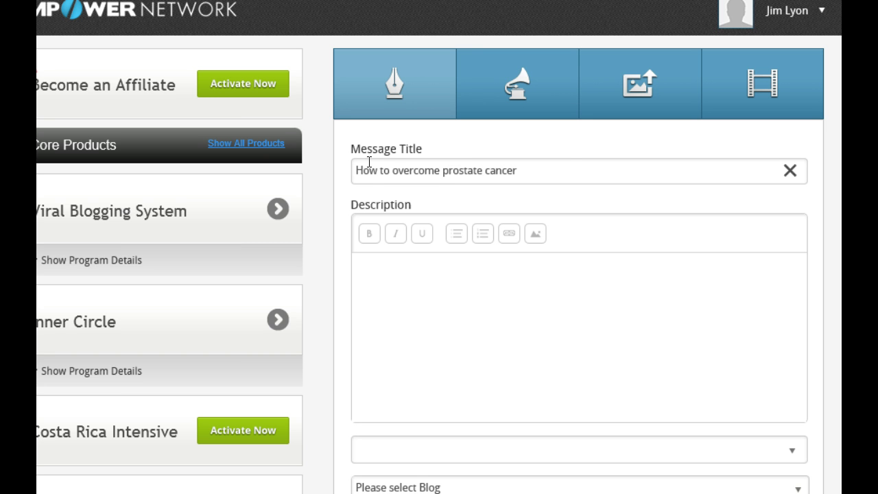
left_click(434, 267)
type("How ")
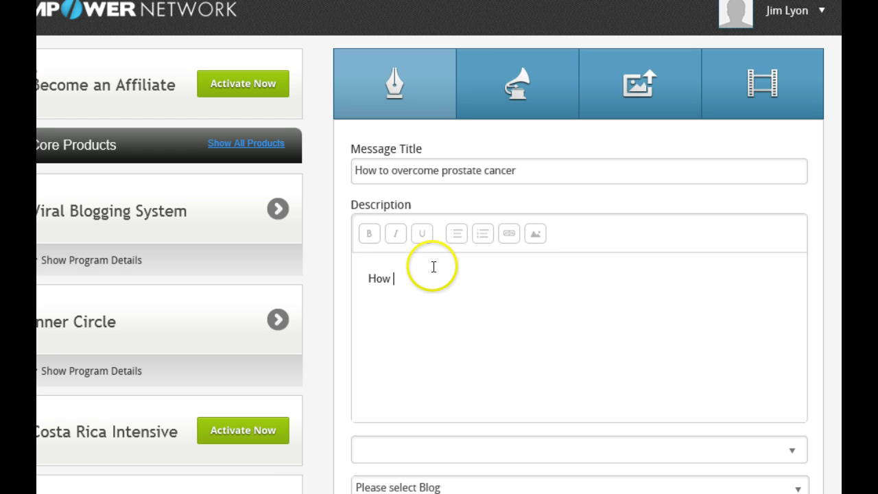
type("to overcome prostate cancer")
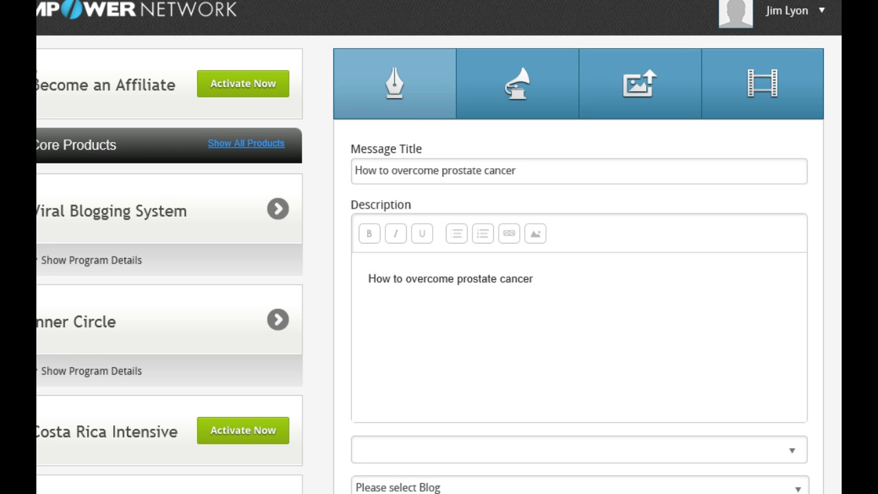
Step: Make the description line 'How to overcome prostate cancer' bold, italic and underlined
scroll(439, 274, "down", 3)
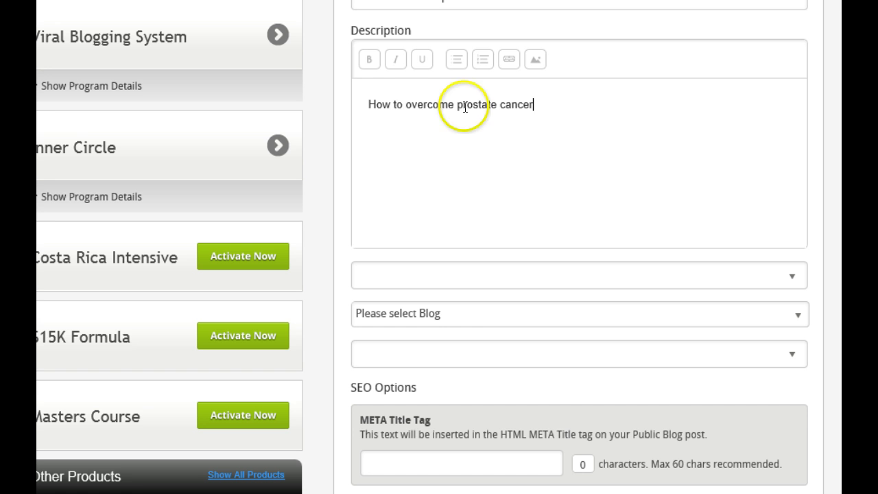
left_click_drag(534, 105, 350, 105)
left_click(369, 62)
left_click(395, 62)
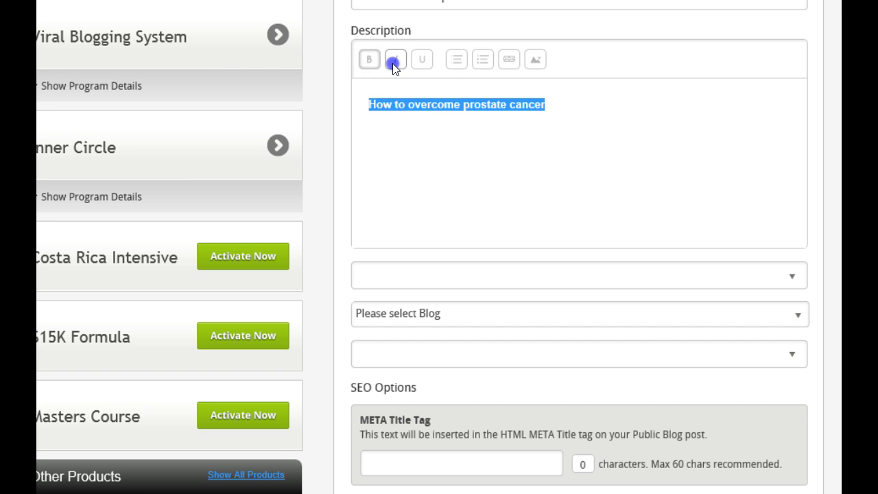
left_click(422, 63)
left_click(573, 109)
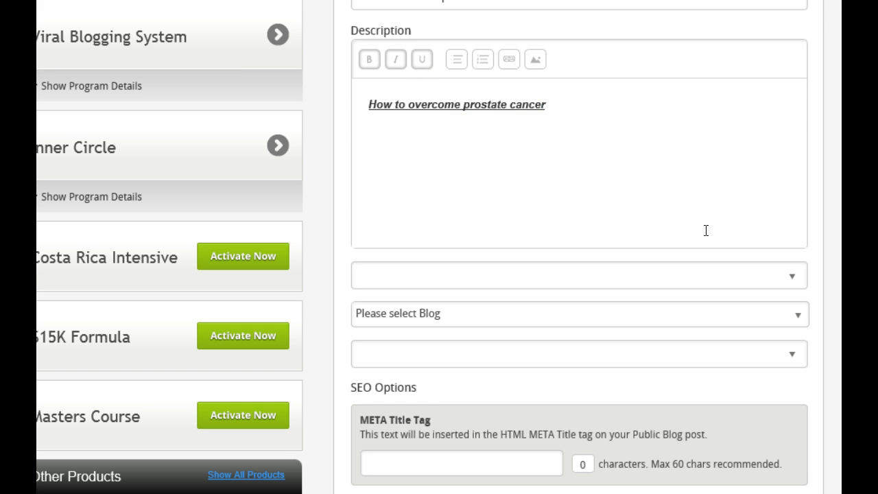
Step: Add a second description line reading 'TESTINGfjfdjfd'
mouse_move(370, 141)
left_mouse_down()
mouse_move(397, 131)
mouse_move(594, 138)
mouse_move(557, 180)
mouse_move(531, 190)
left_mouse_up()
type("TESTING")
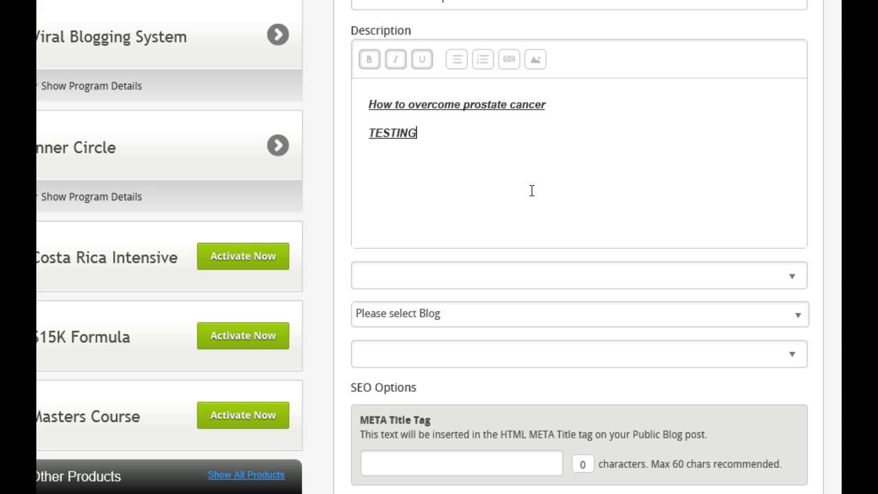
type("fjfdjfdj")
key("BackSpace")
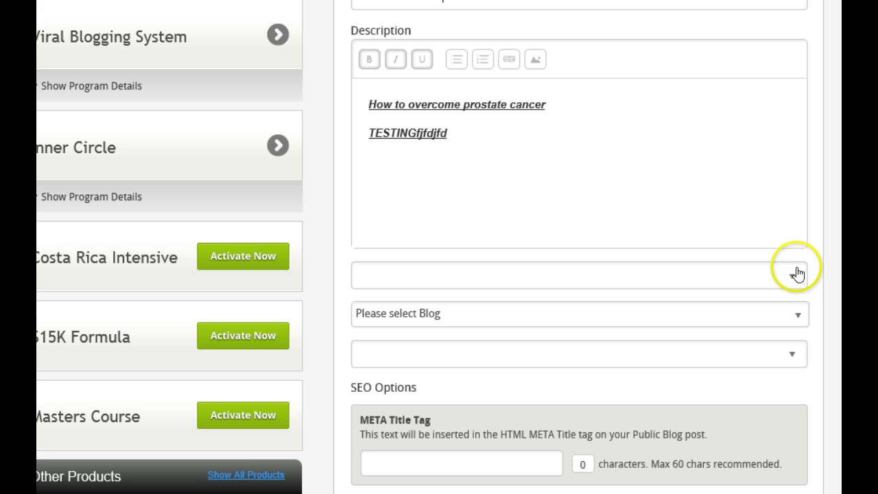
Step: Choose My Empower Network Blog and review the auto-filled SEO keywords and META description
left_click(797, 316)
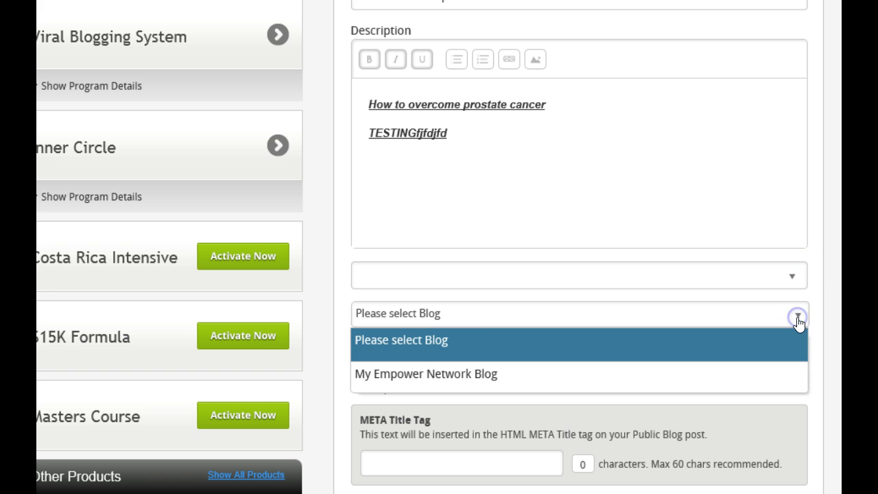
left_click(467, 376)
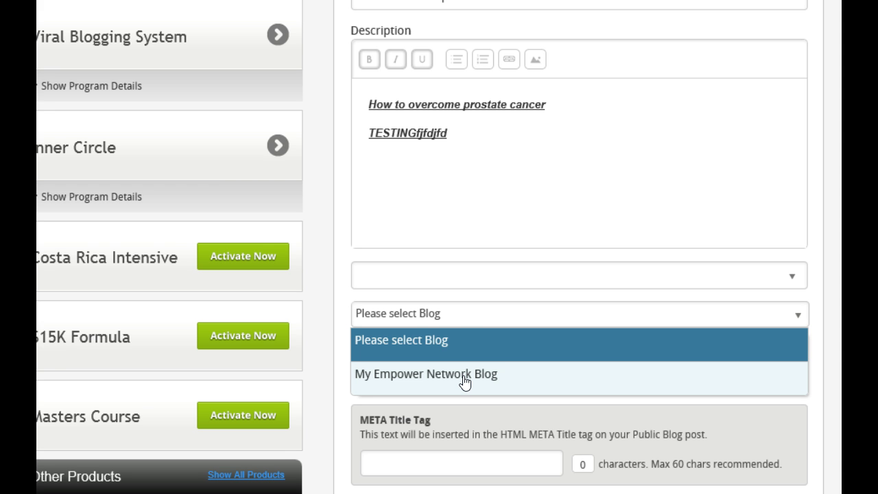
left_click(428, 376)
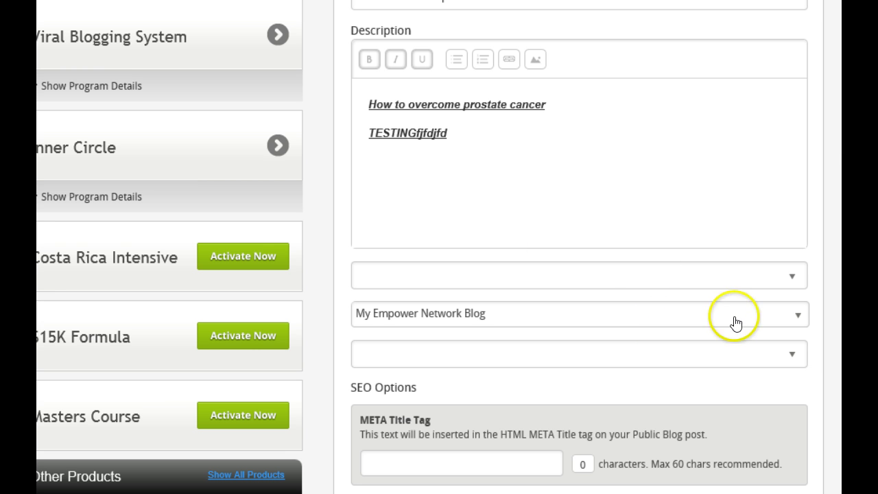
left_click(788, 276)
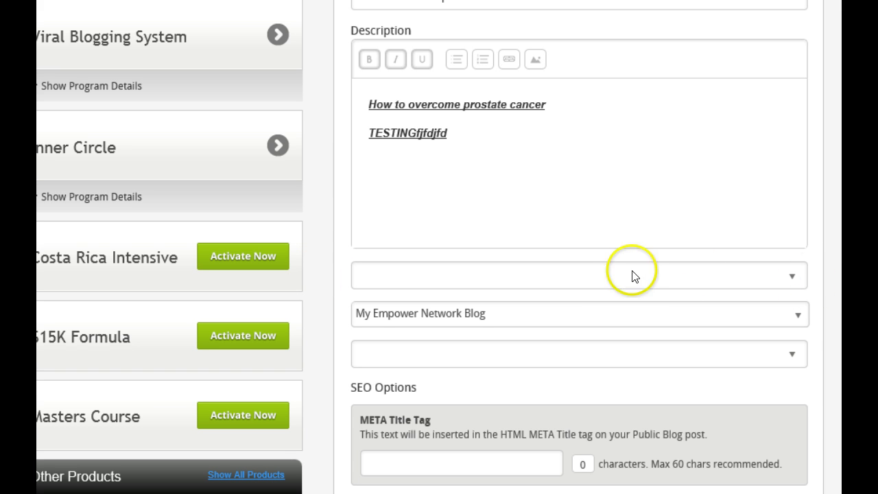
left_click(793, 280)
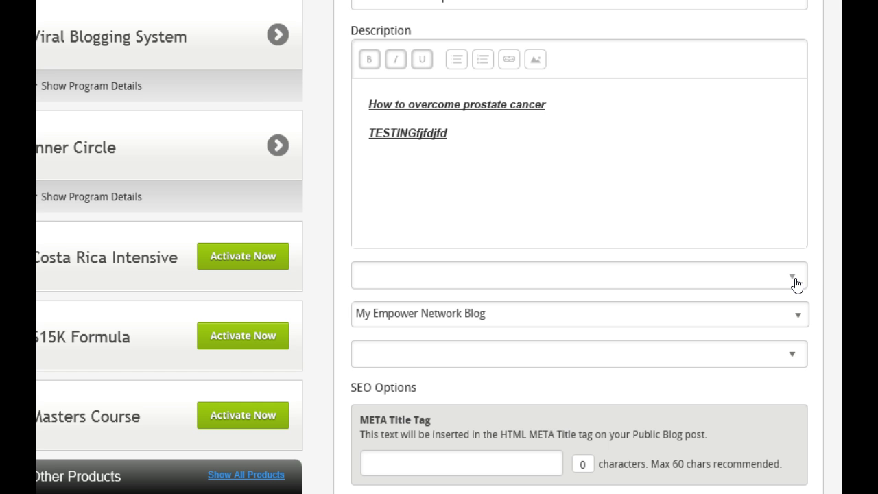
left_click(831, 275)
Step: Swap the TESTING line for 'Prostate cancer what to expect' and check the updated SEO keywords
scroll(439, 246, "down", 3)
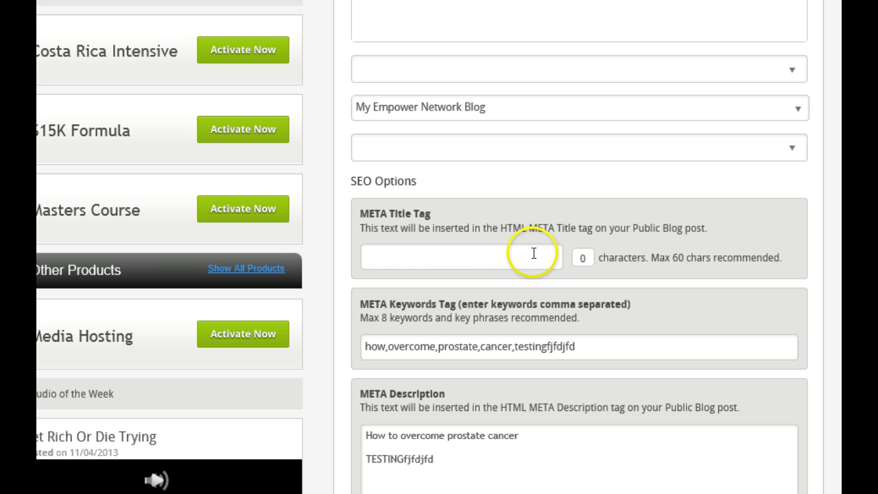
scroll(439, 247, "up", 5)
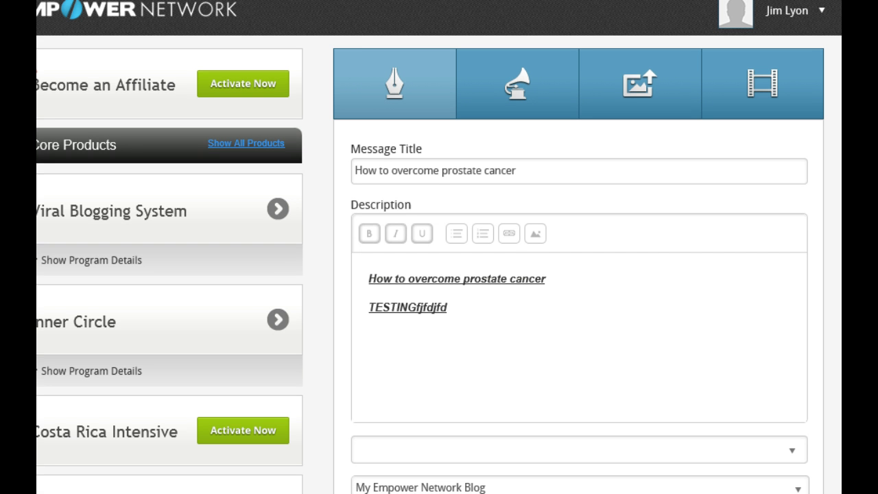
left_click_drag(463, 307, 299, 300)
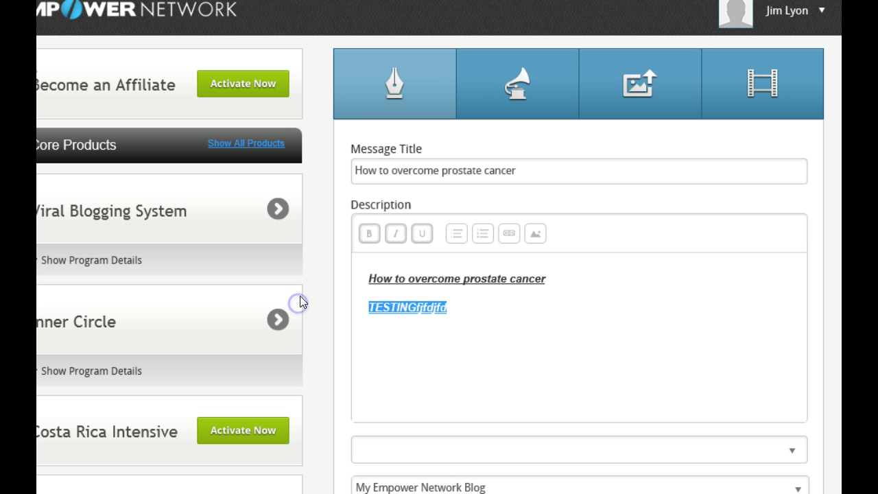
key("BackSpace")
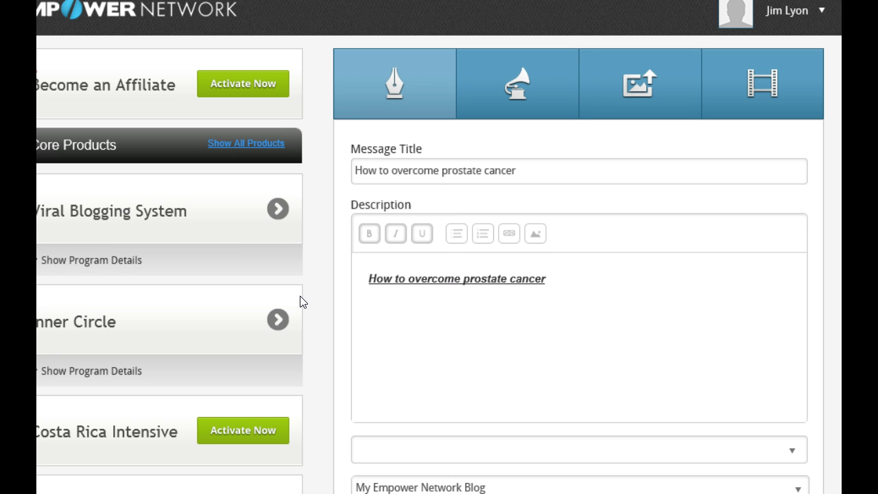
type("Prsoat")
key("BackSpace")
key("BackSpace")
key("BackSpace")
key("BackSpace")
type("ostate cancer")
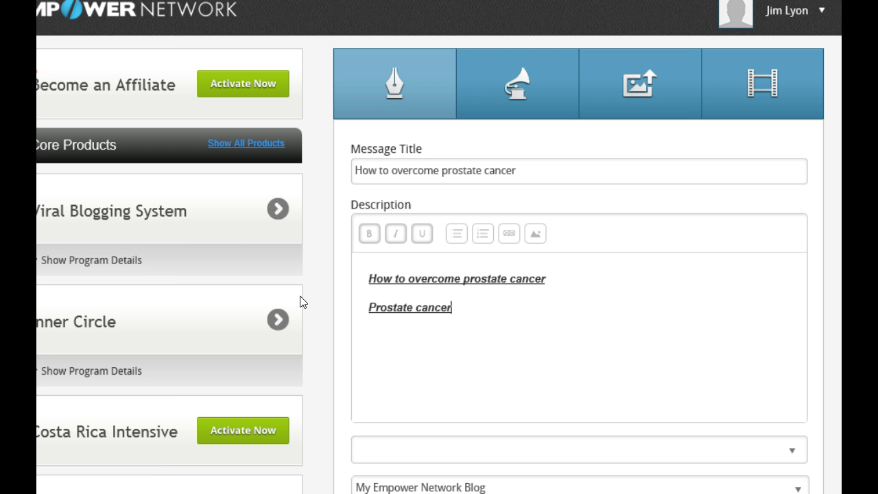
type(" what to expect")
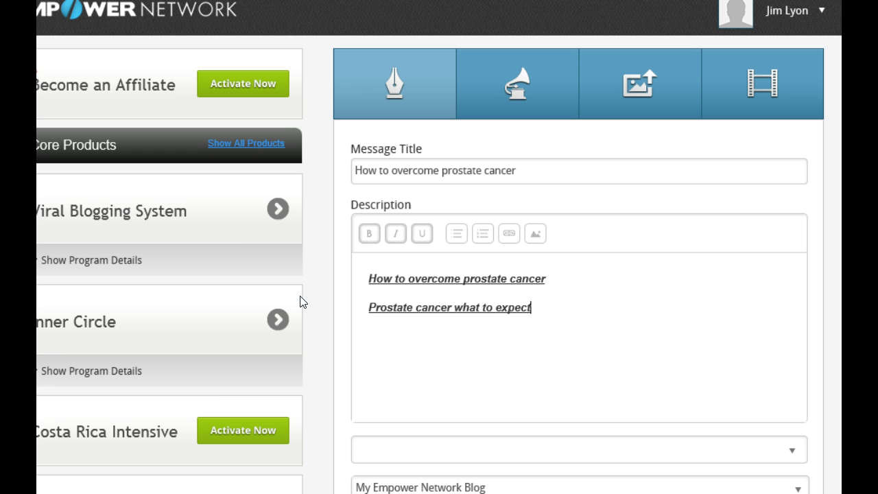
left_click(319, 294)
scroll(439, 274, "down", 8)
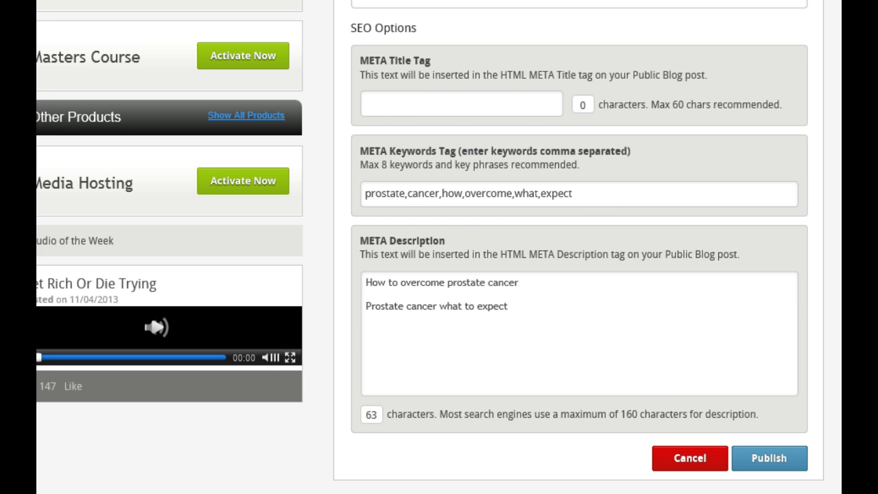
scroll(439, 274, "down", 1)
scroll(439, 275, "up", 9)
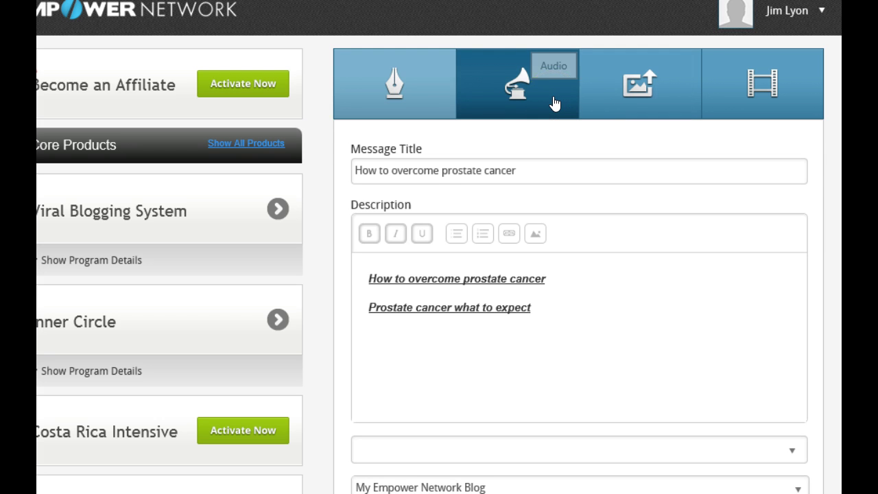
Step: Switch to an audio post, record a 19-second test clip, and close the recorder
left_click(554, 103)
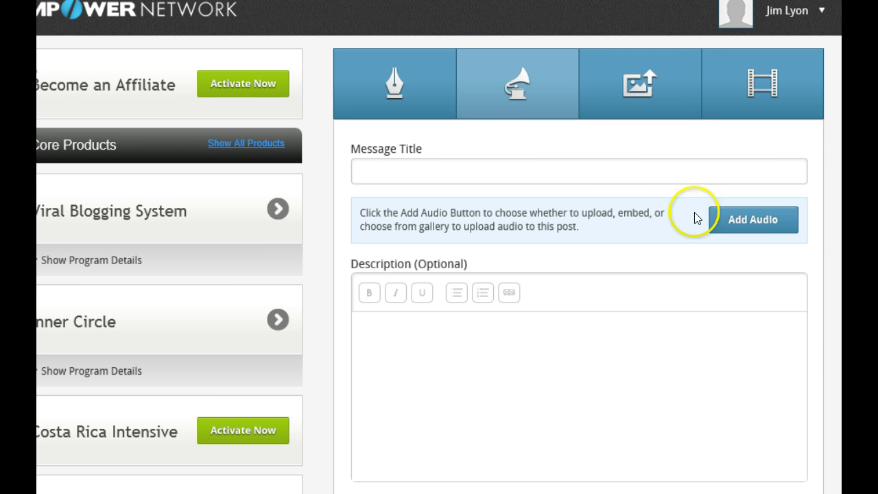
left_click(738, 229)
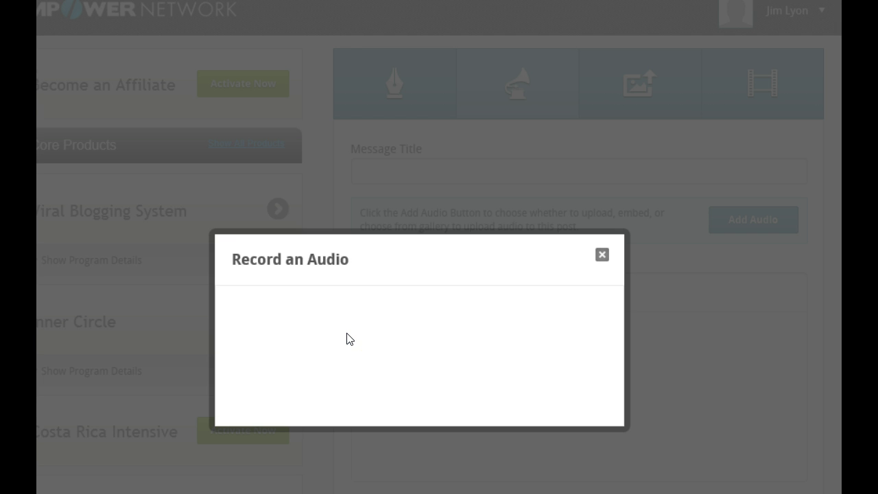
left_click(422, 377)
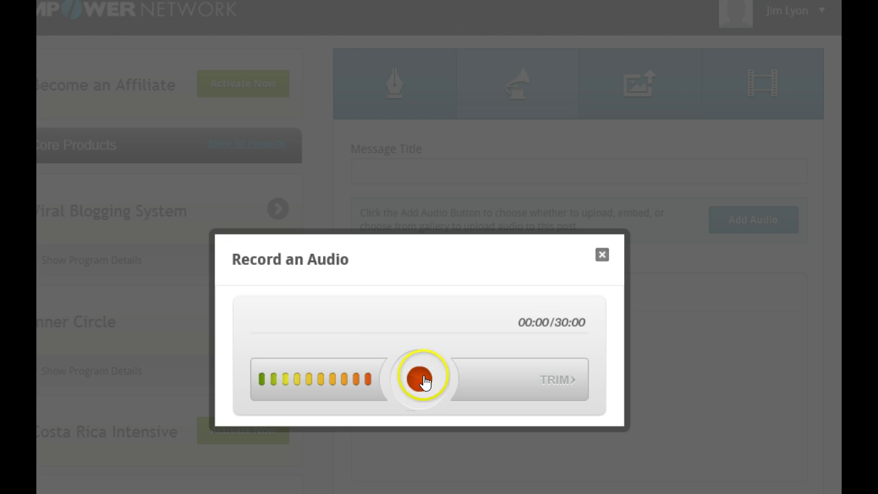
left_click(421, 384)
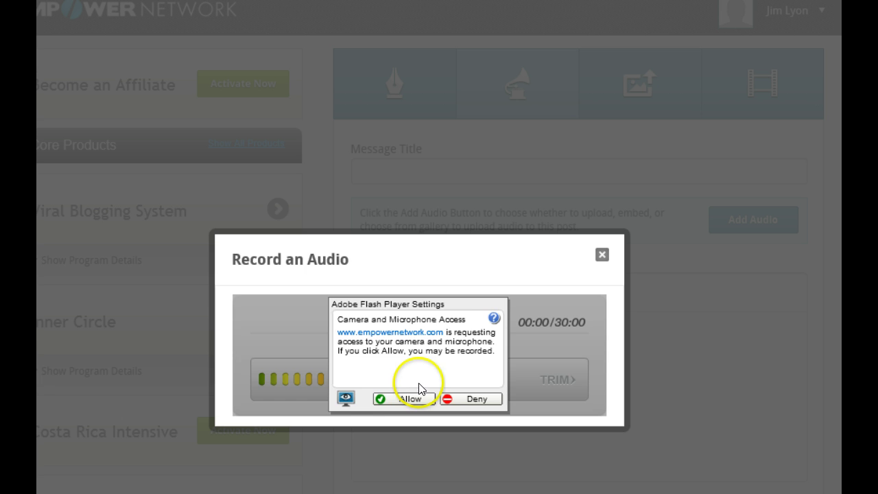
left_click(407, 397)
left_click(415, 397)
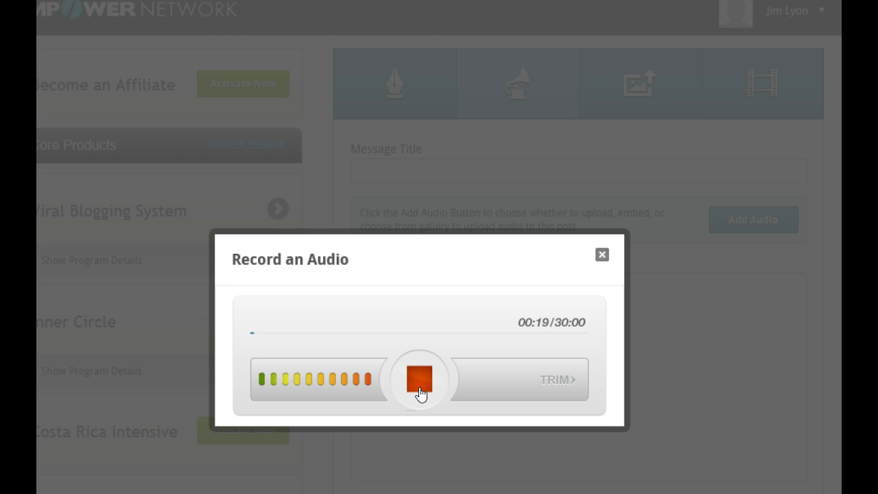
left_click(419, 381)
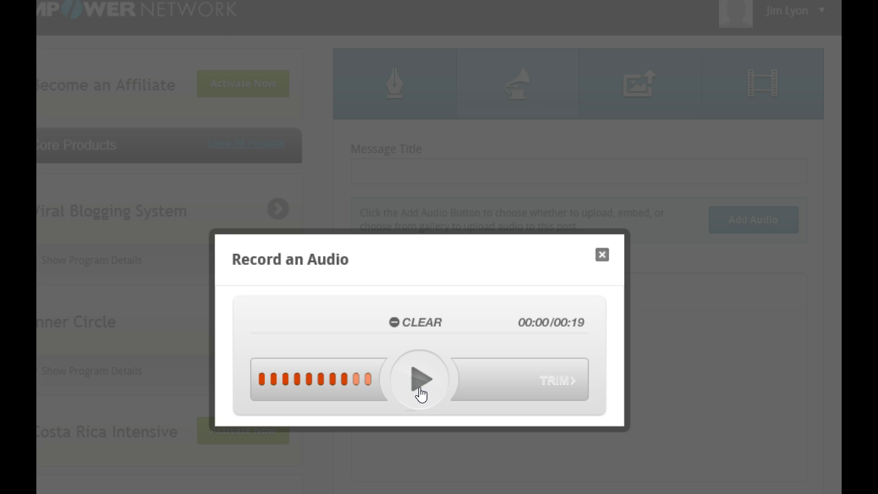
left_click(603, 257)
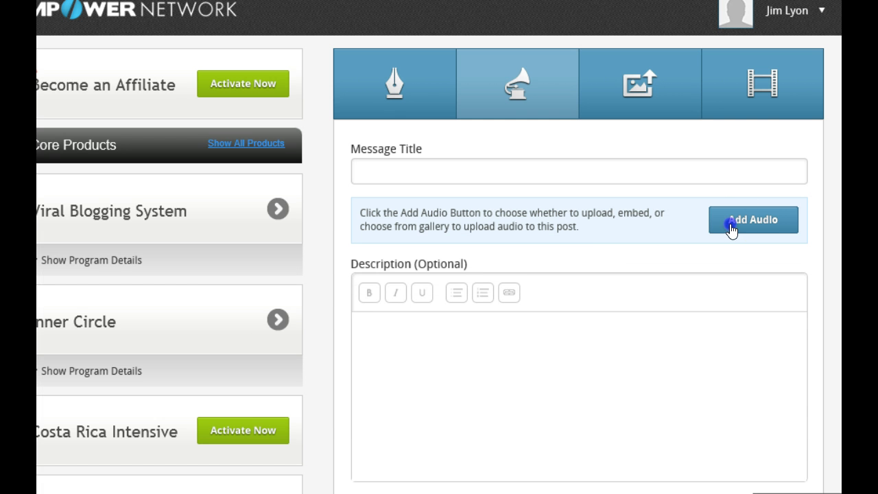
Step: Try the embed URL and gallery audio sources, which require the Multimedia Package upgrade
left_click(730, 228)
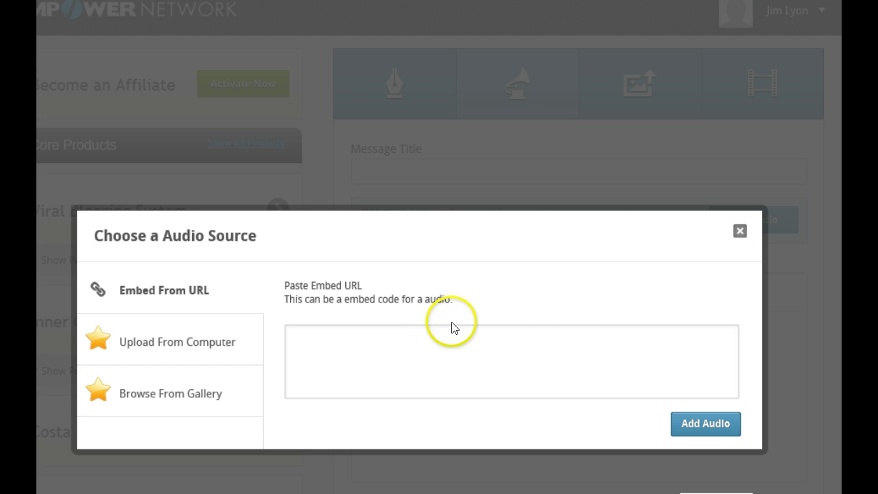
left_click(428, 334)
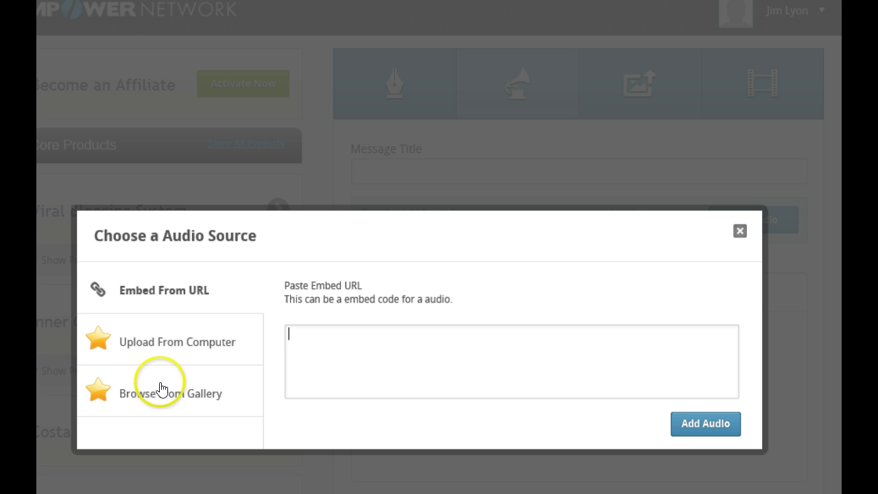
left_click(160, 391)
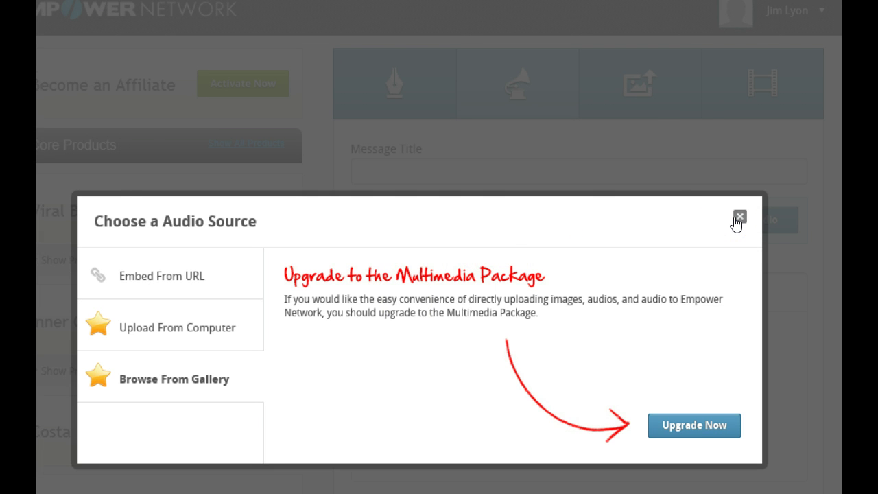
left_click(738, 218)
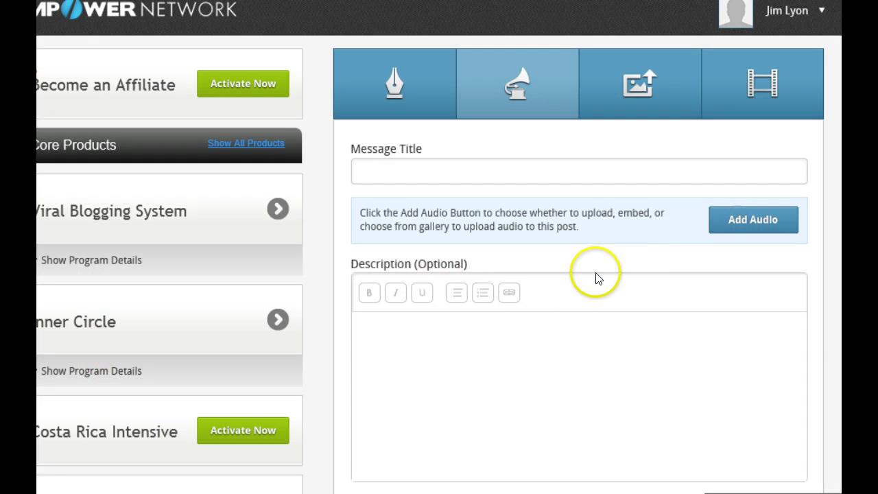
Step: Check the Upload From Computer audio option, then collapse the post form to show the feed
left_click(770, 218)
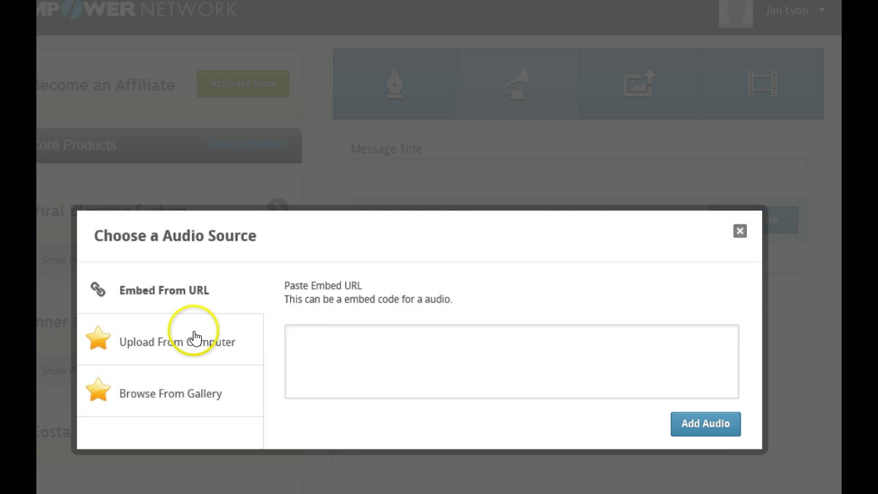
left_click(195, 337)
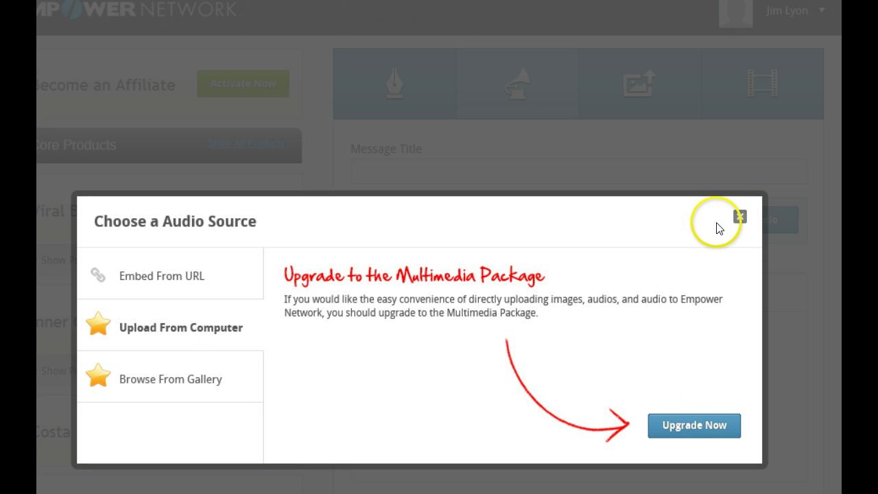
left_click(739, 217)
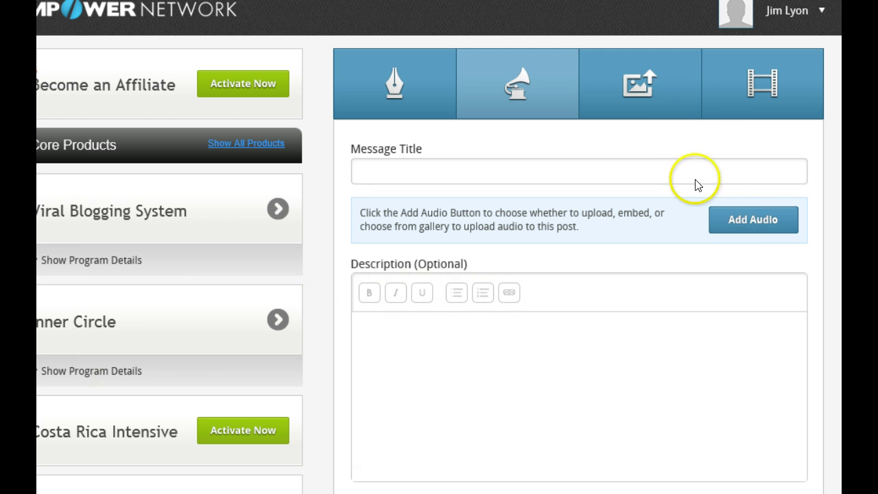
left_click(640, 107)
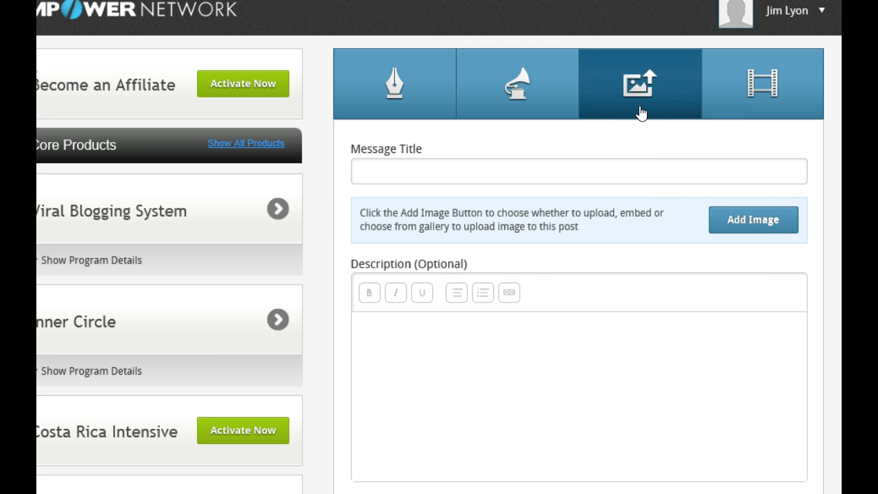
left_click(634, 101)
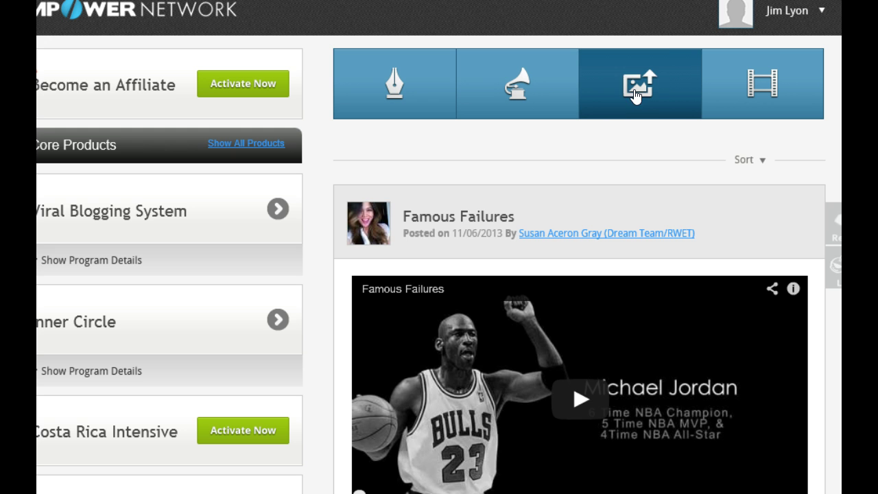
Step: Open an image post and pick Upload From Computer as the image source
left_click(648, 115)
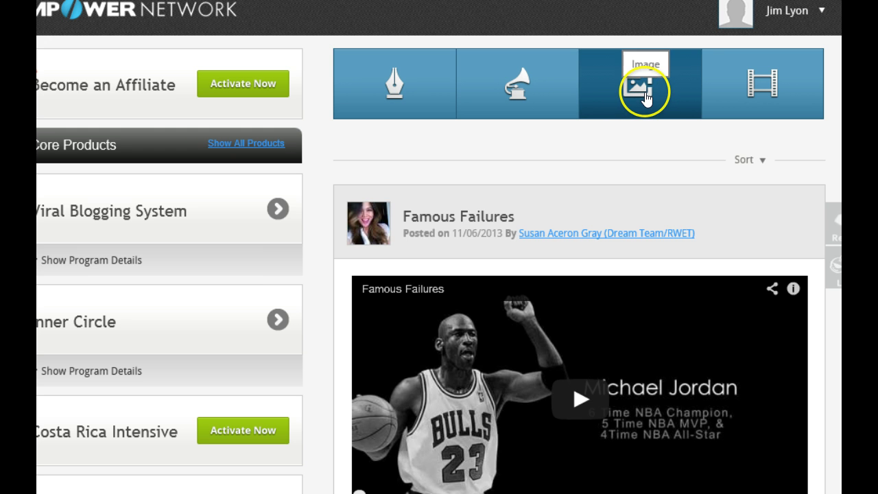
left_click(644, 98)
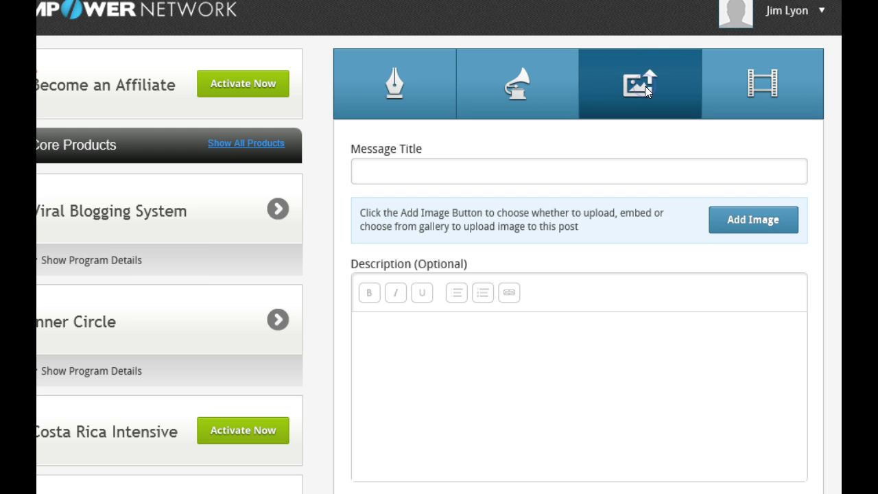
left_click(735, 224)
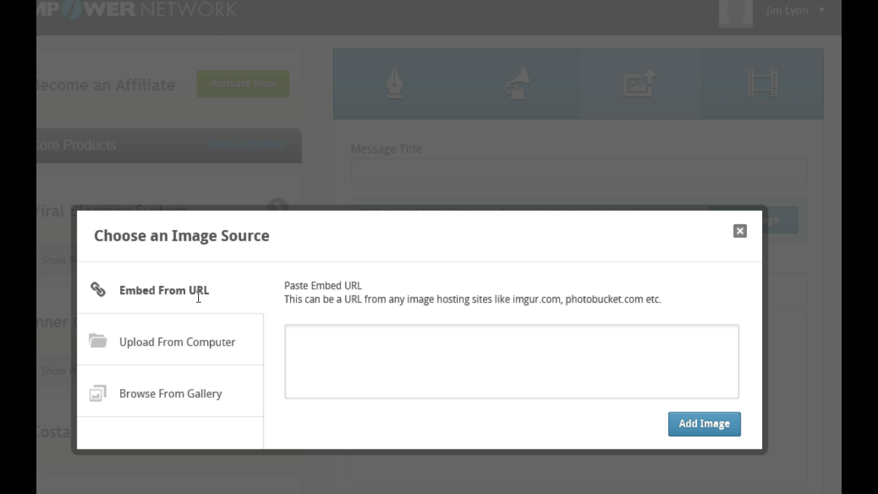
left_click(205, 348)
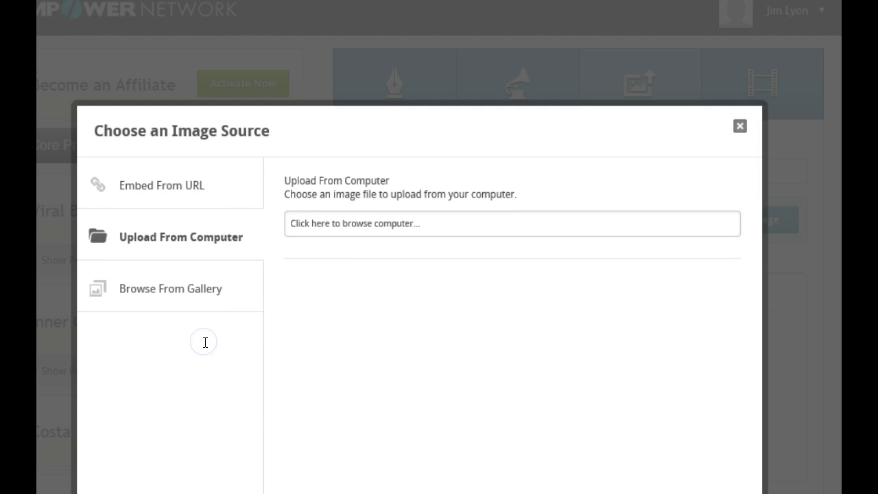
Step: Browse to My Pictures and select the black-and-white PURPOSE and PASSION quote image
left_click(401, 236)
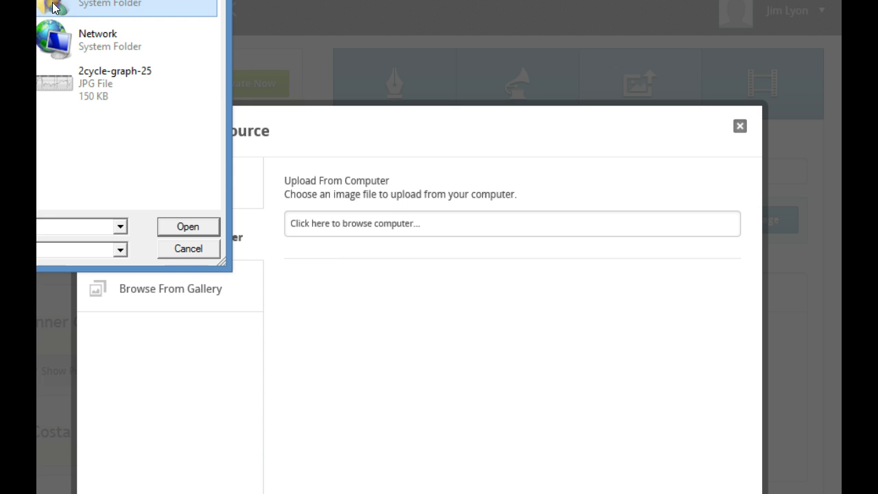
left_click_drag(153, 0, 435, 89)
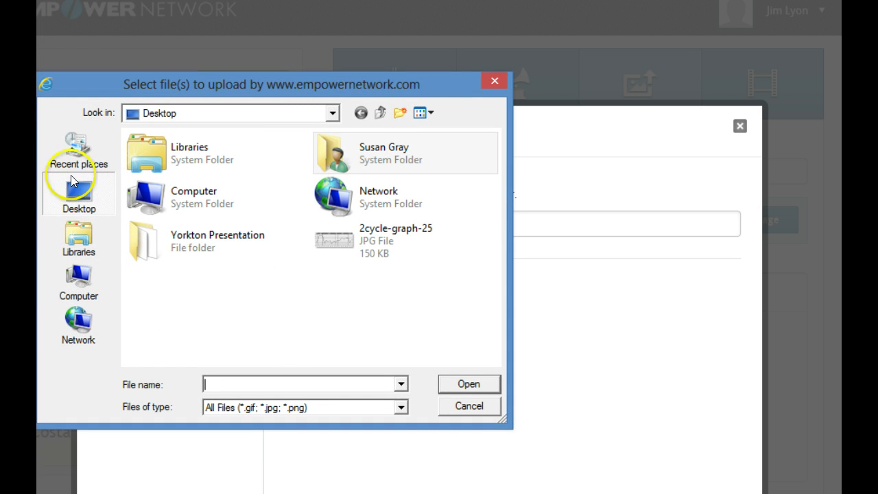
left_click(78, 277)
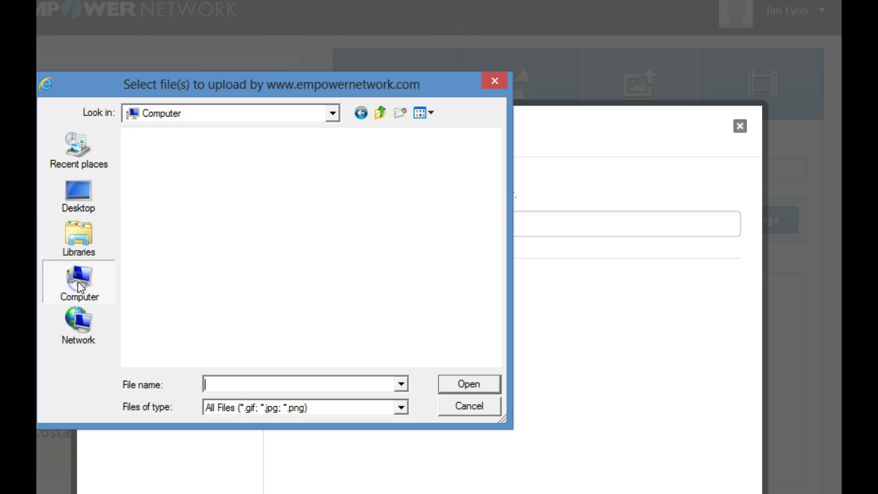
double_click(148, 170)
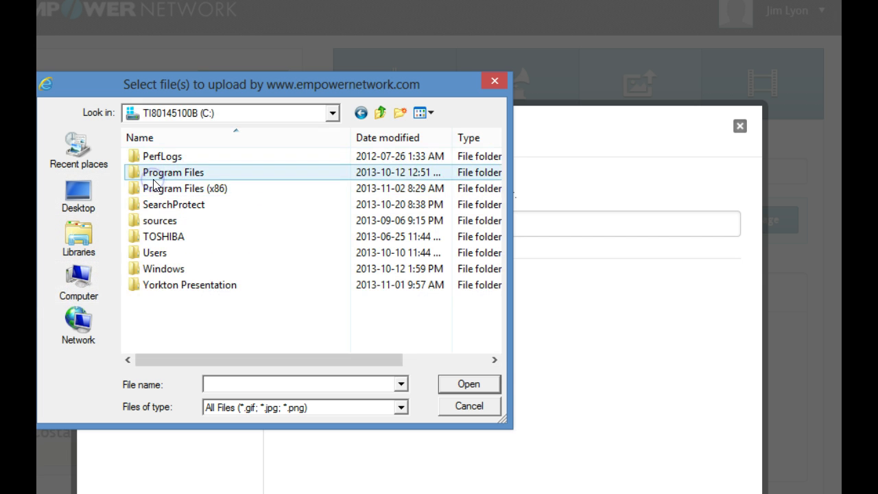
left_click(81, 157)
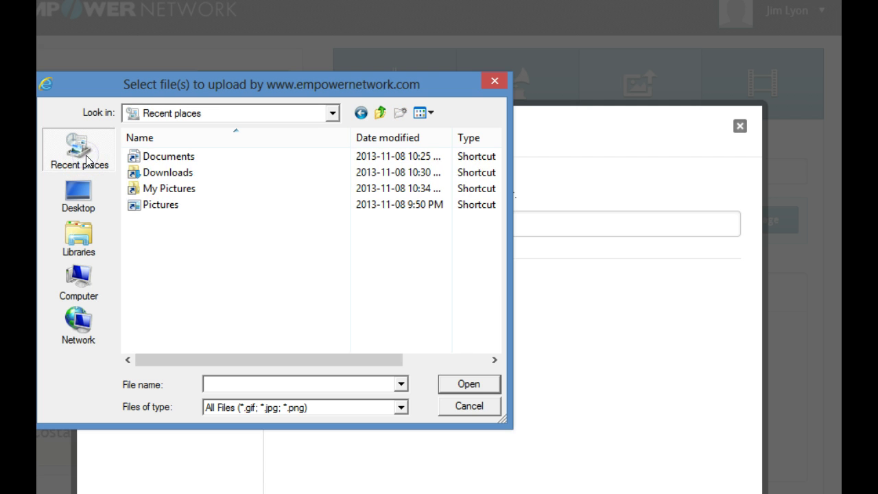
double_click(186, 190)
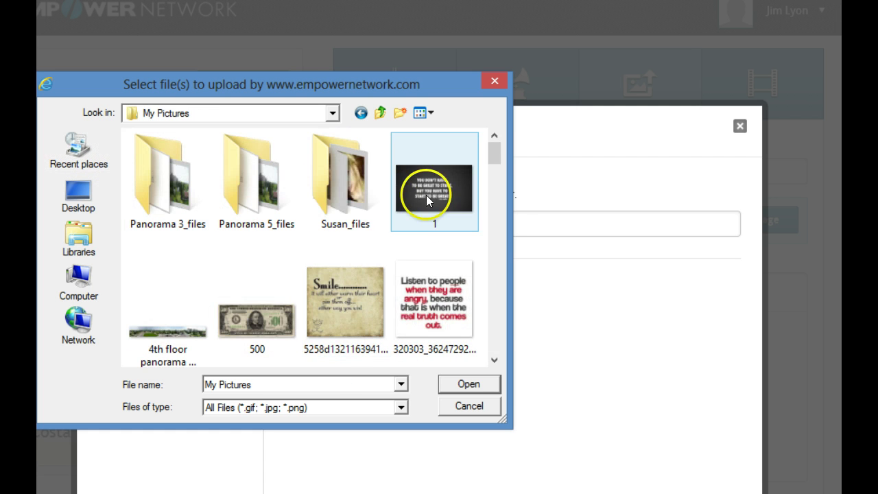
left_click_drag(495, 155, 491, 169)
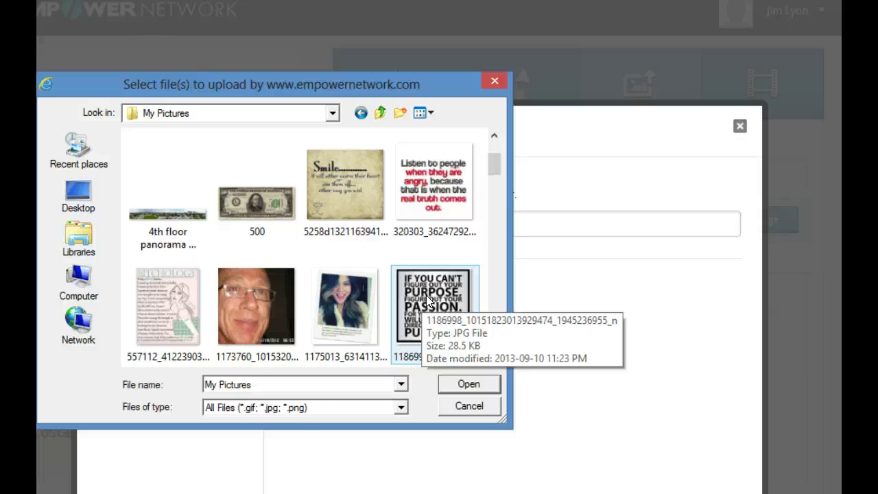
left_click(429, 302)
left_click(456, 384)
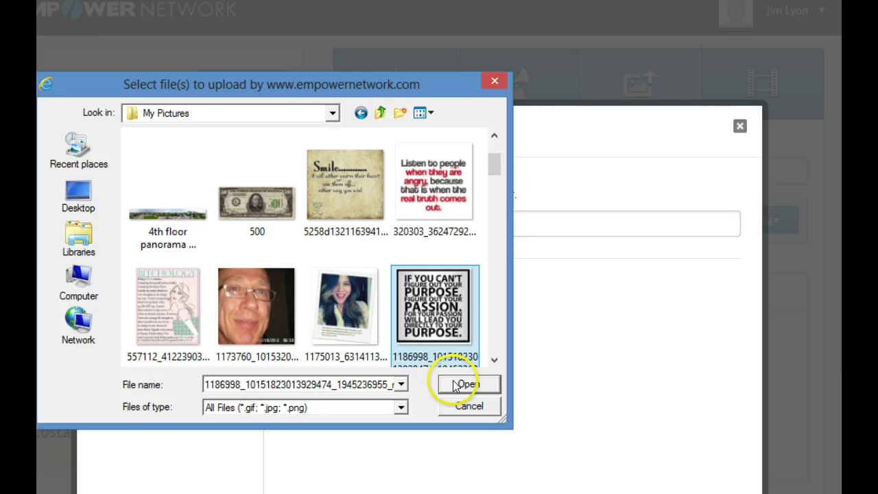
Step: Insert the uploaded PURPOSE/PASSION quote image and enter 'Motivation' as the message title
left_click(456, 384)
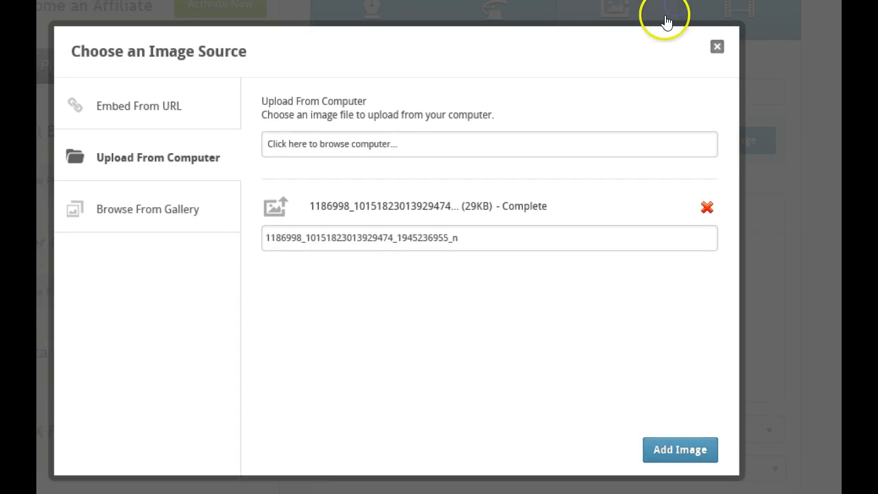
left_click(687, 456)
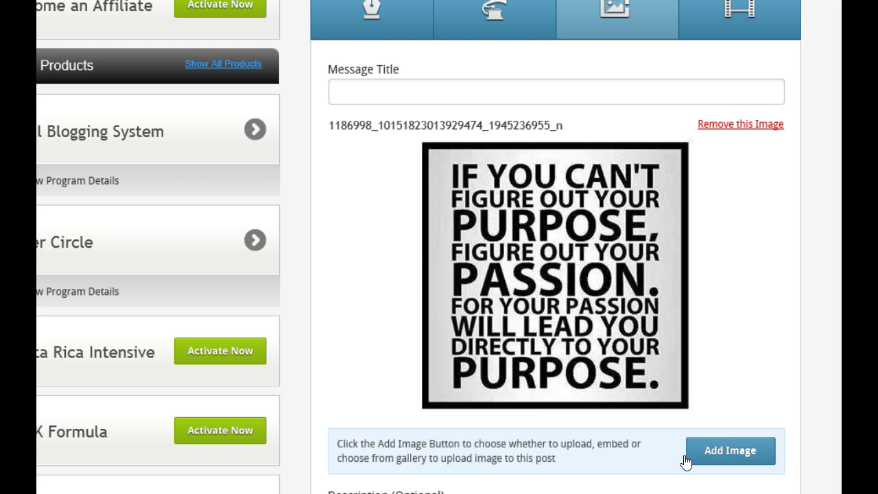
left_click(437, 90)
type("Motivation")
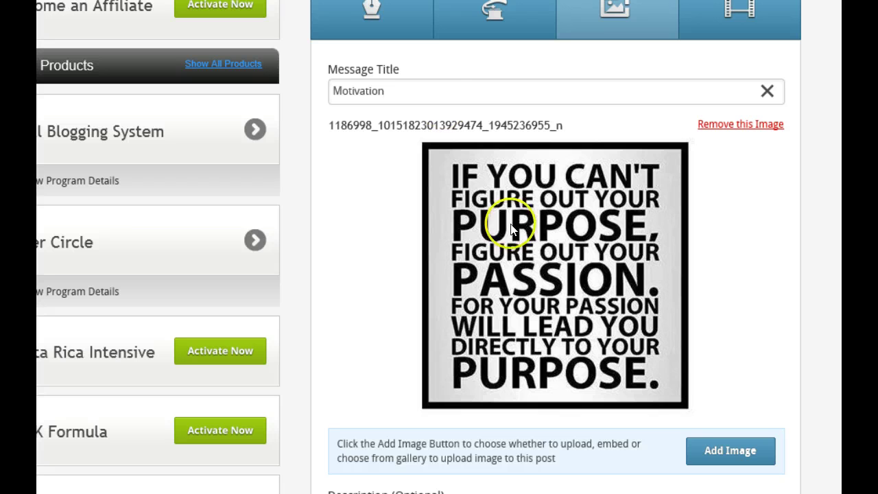
left_click(716, 451)
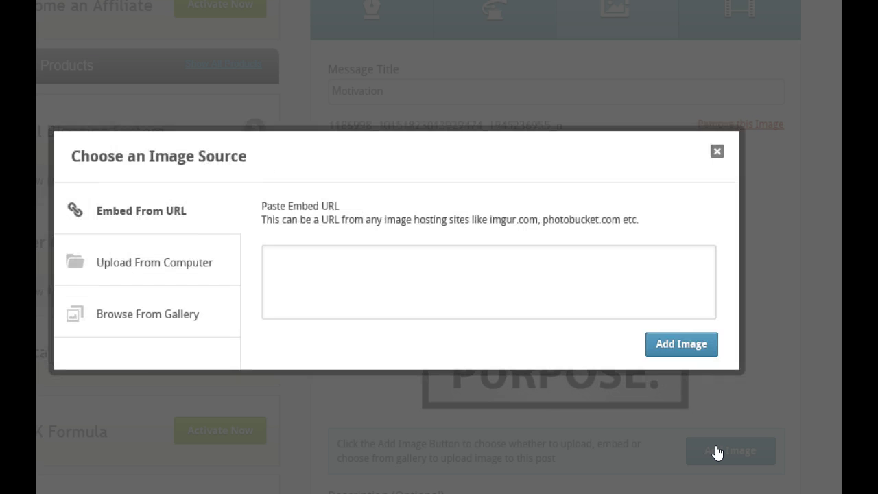
left_click(683, 244)
left_click(717, 151)
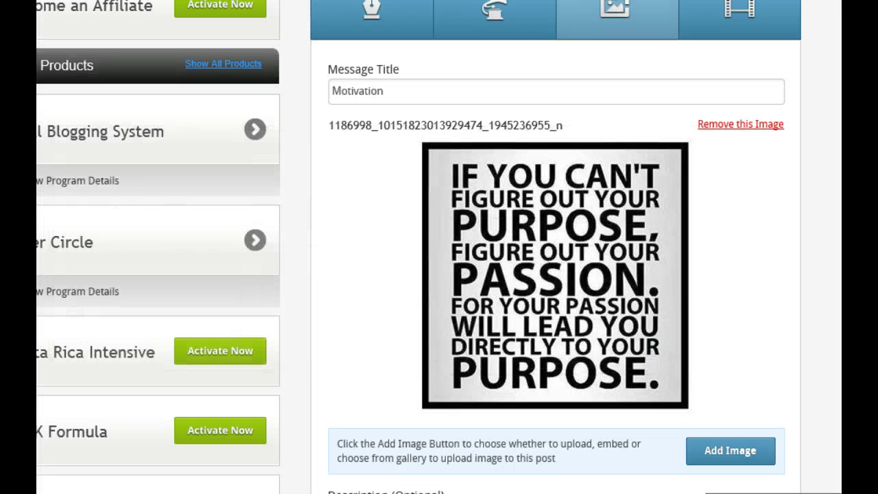
scroll(555, 275, "down", 4)
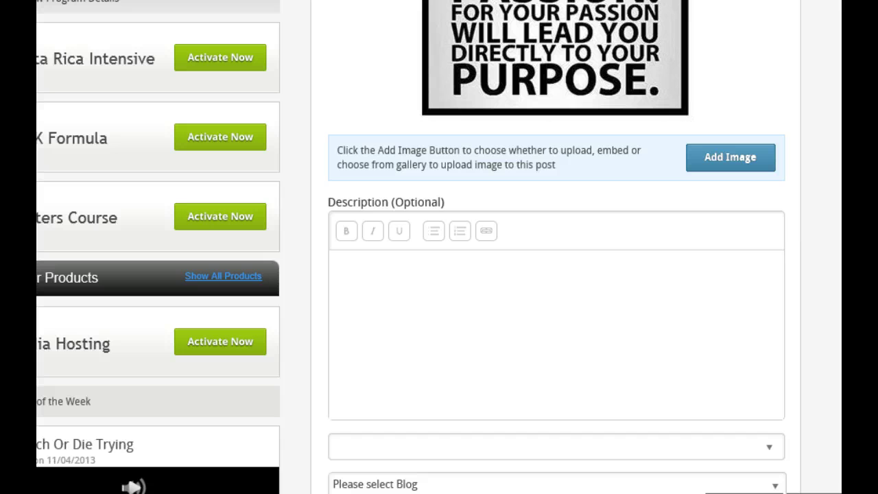
Step: Begin the description with 'Motivation' in bold
left_click(346, 231)
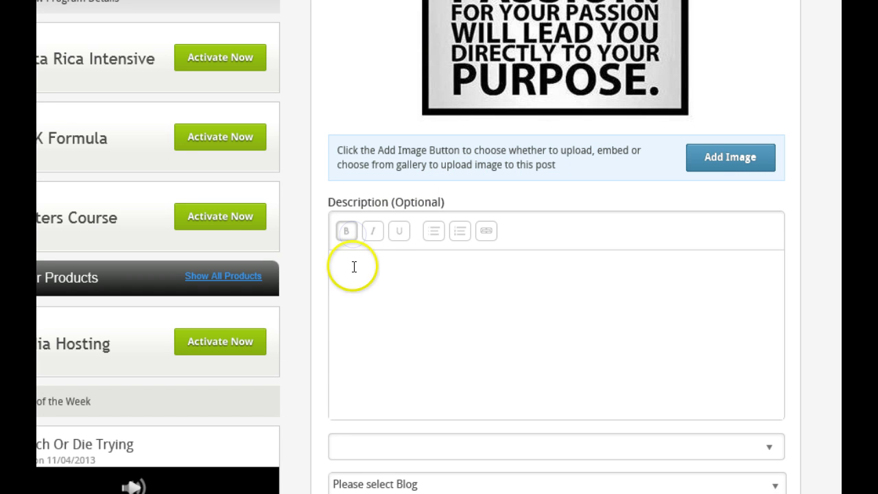
left_click(352, 265)
type("M")
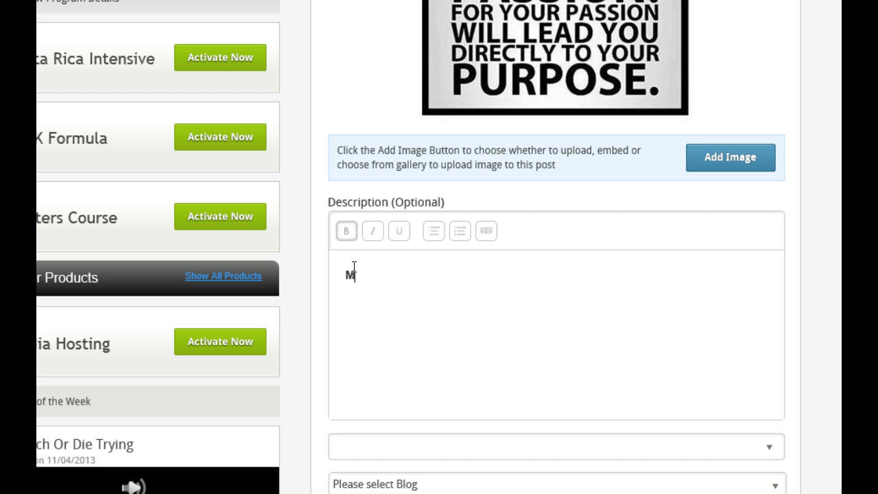
type("otivation")
scroll(800, 86, "down", 3)
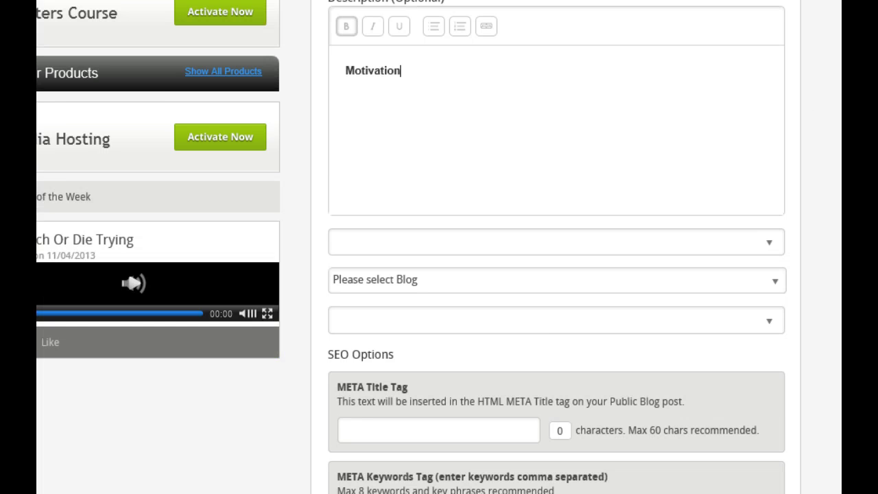
scroll(832, 74, "down", 2)
Step: Select My Empower Network Blog as the post's blog
left_click(778, 161)
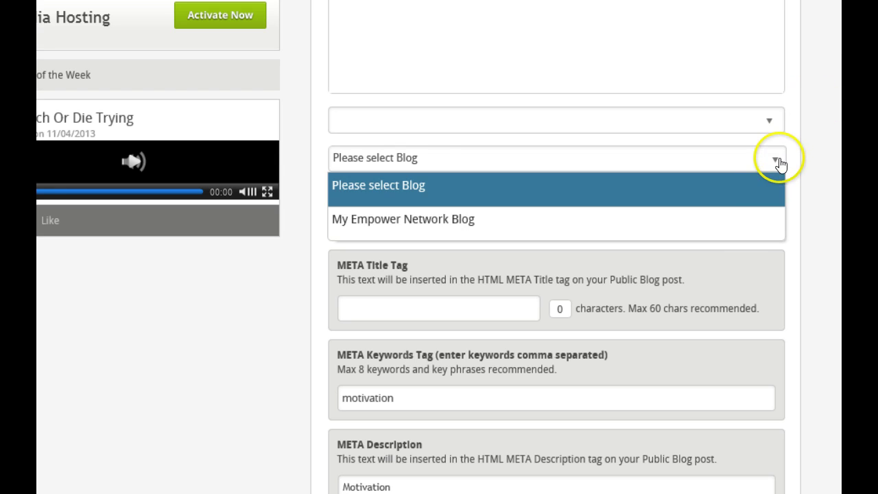
left_click(747, 226)
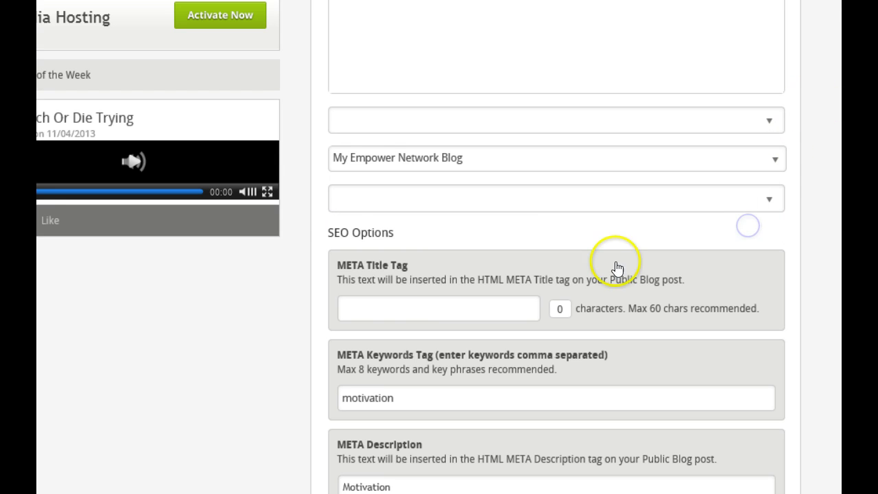
left_click(506, 57)
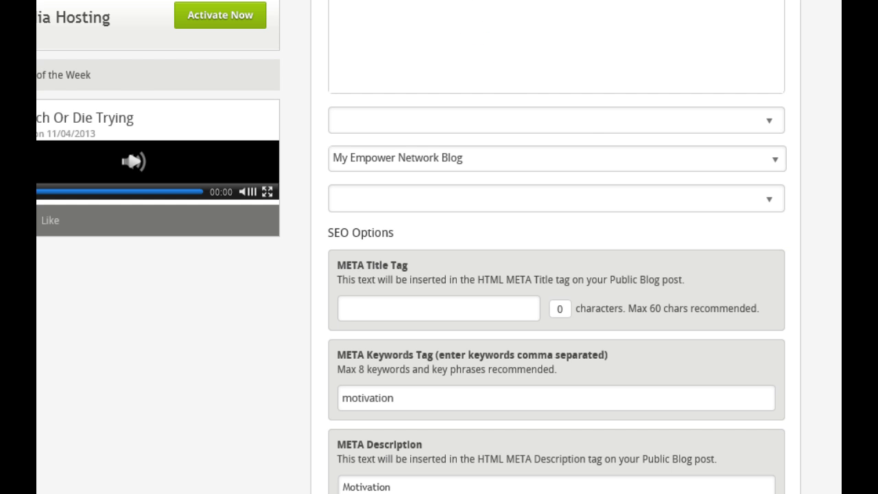
scroll(555, 275, "up", 4)
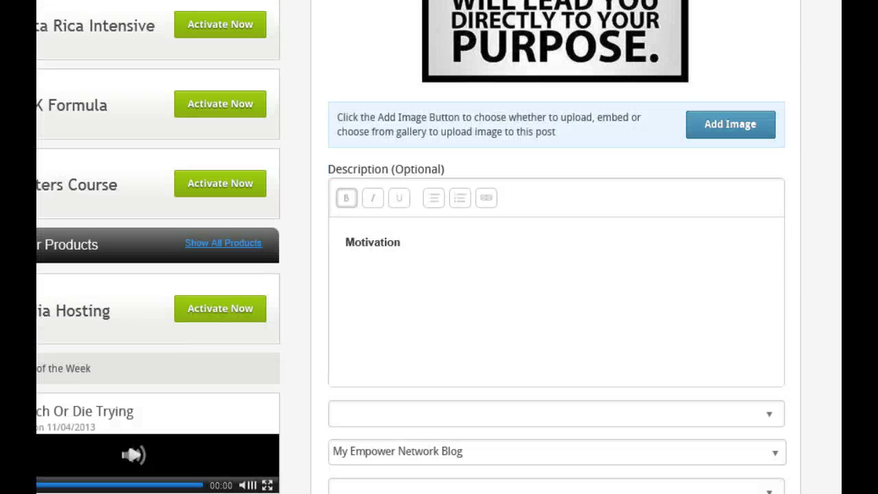
Step: Finish the description as 'Motivation check out this photo.' and check the SEO keywords
type("check out my")
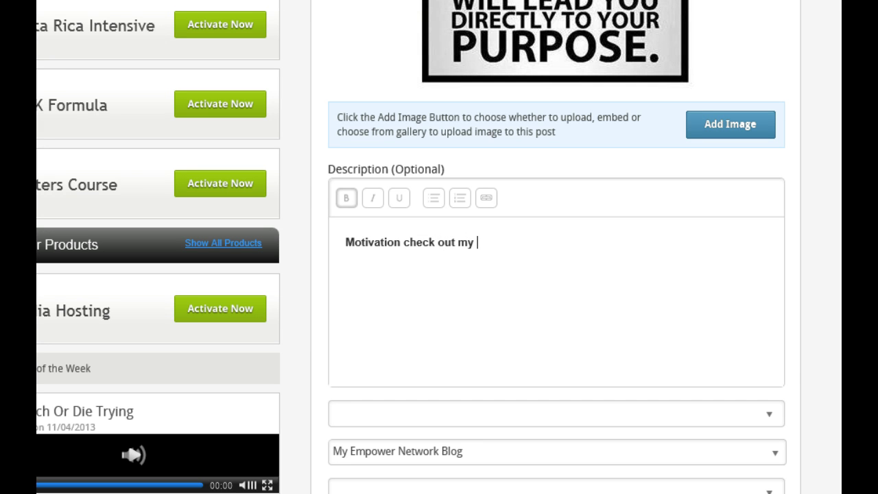
key("BackSpace")
key("BackSpace")
key("BackSpace")
key("BackSpace")
type("this photo")
scroll(439, 247, "down", 6)
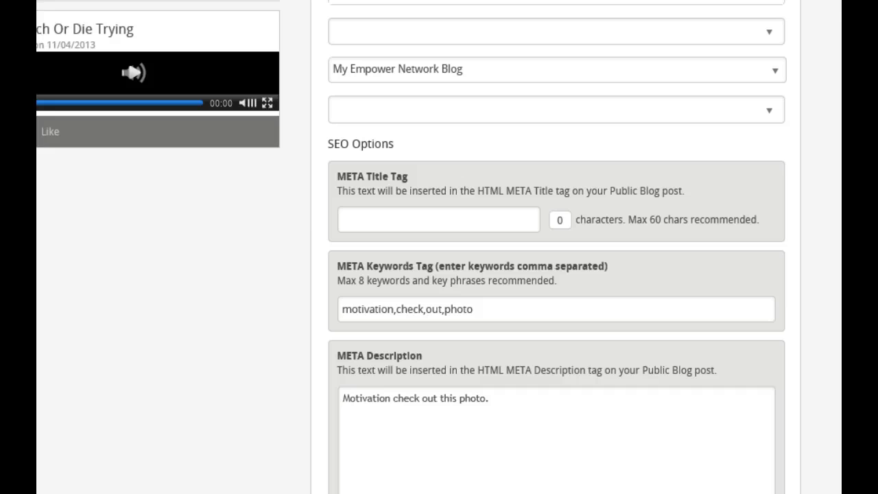
scroll(750, 112, "down", 2)
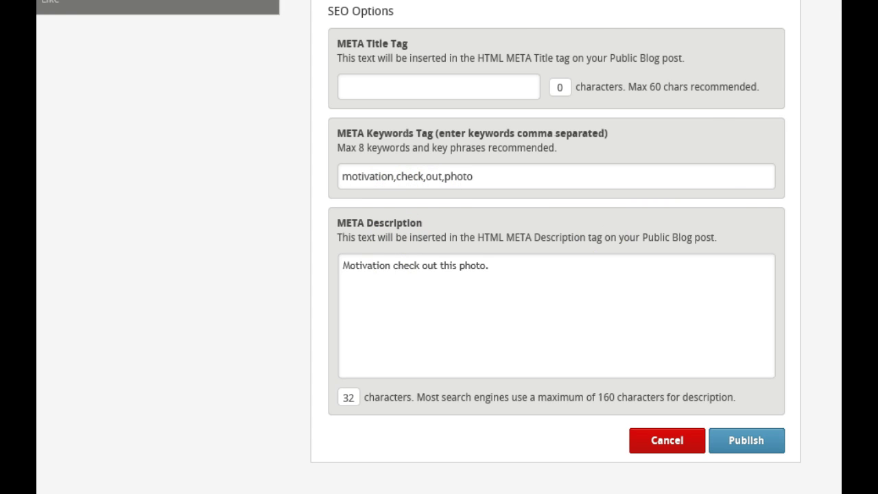
scroll(549, 247, "up", 10)
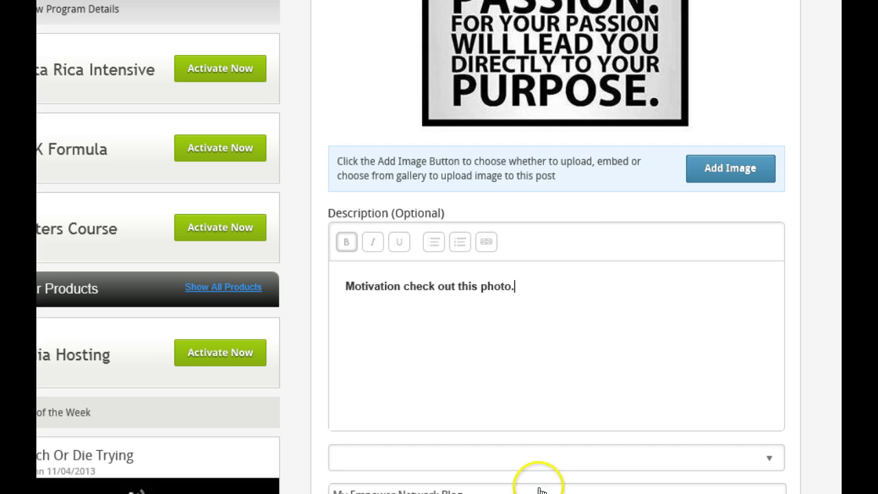
scroll(549, 247, "up", 5)
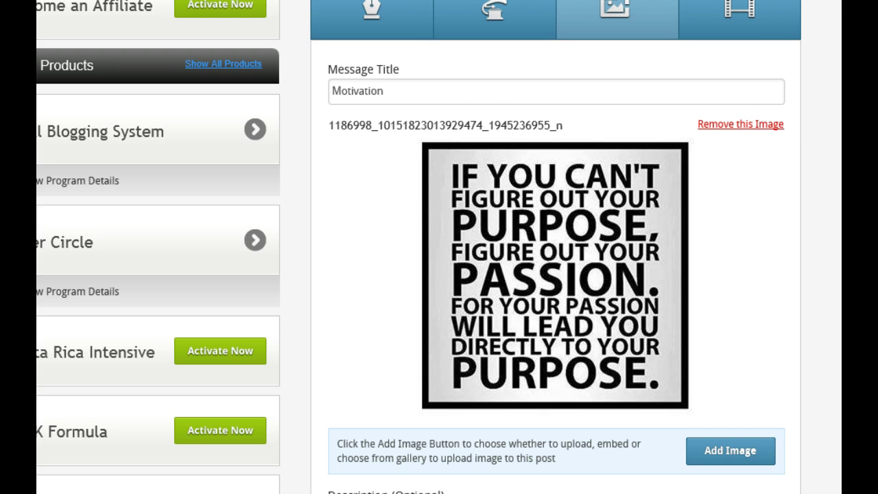
scroll(439, 274, "down", 3)
scroll(754, 329, "down", 15)
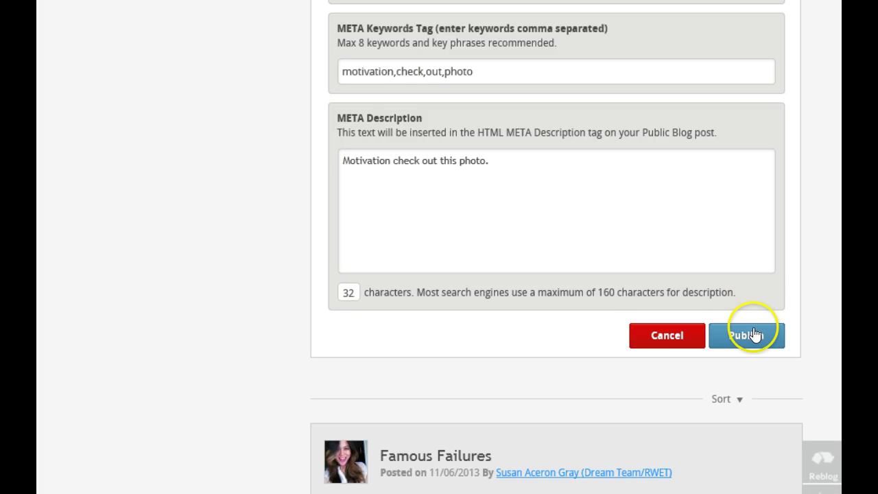
Step: Try publishing the image post, then try the empty dropdown now flagged as Required
left_click(752, 329)
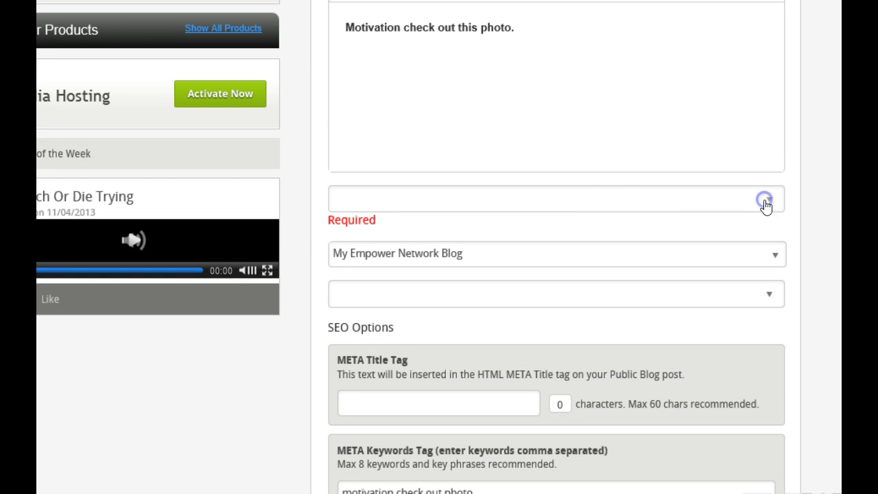
left_click(342, 225)
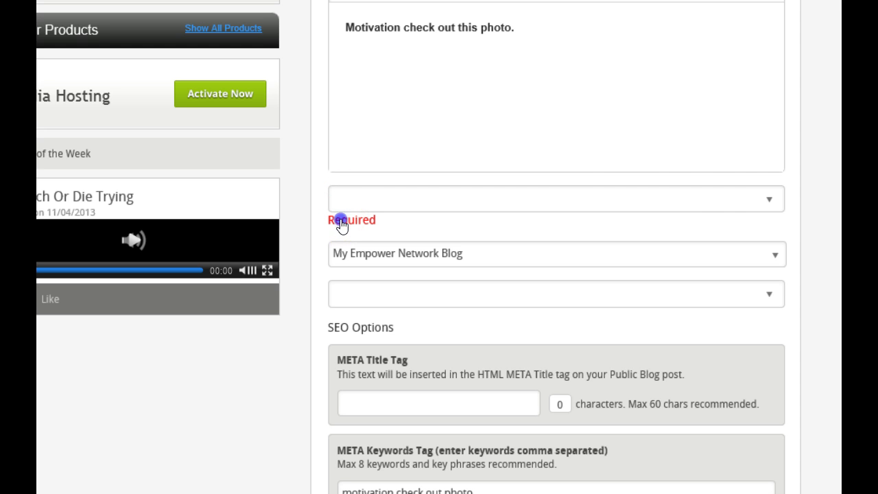
left_click(768, 198)
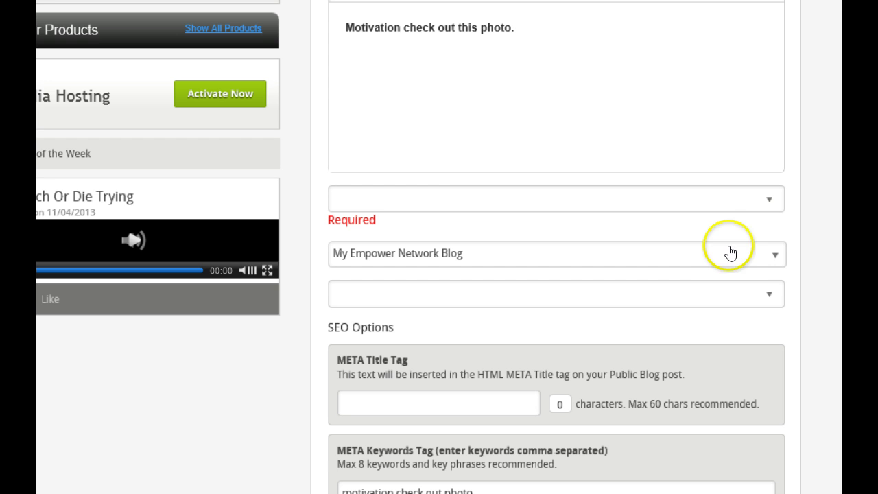
left_click(766, 293)
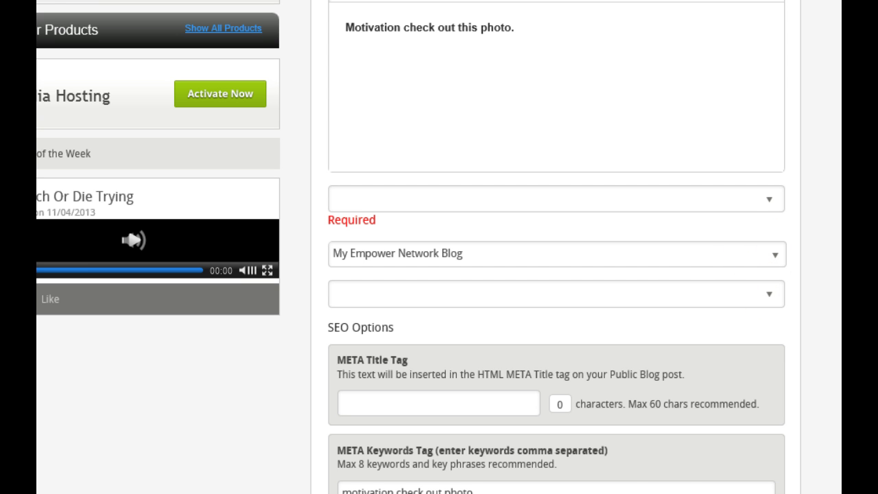
scroll(777, 270, "down", 7)
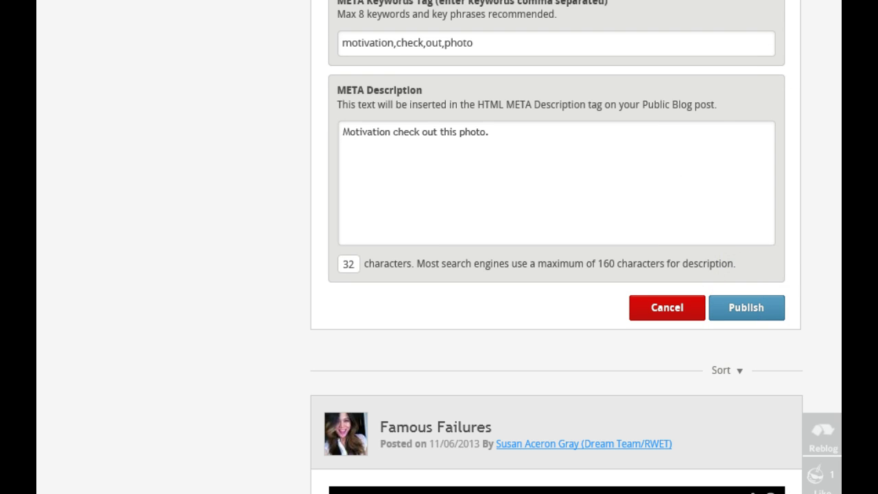
scroll(549, 247, "up", 8)
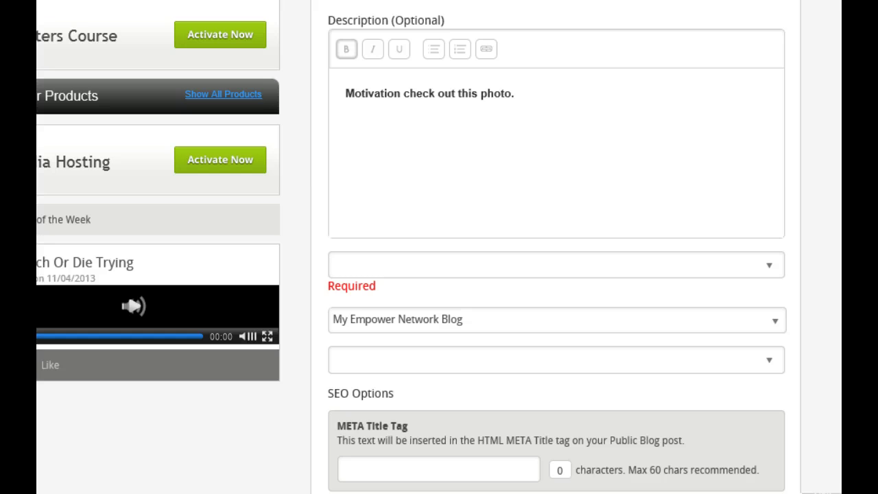
Step: Reopen the empty required dropdown and try selecting one of its options
left_click(767, 267)
left_click(668, 265)
left_click(691, 232)
scroll(438, 247, "up", 7)
scroll(439, 247, "down", 6)
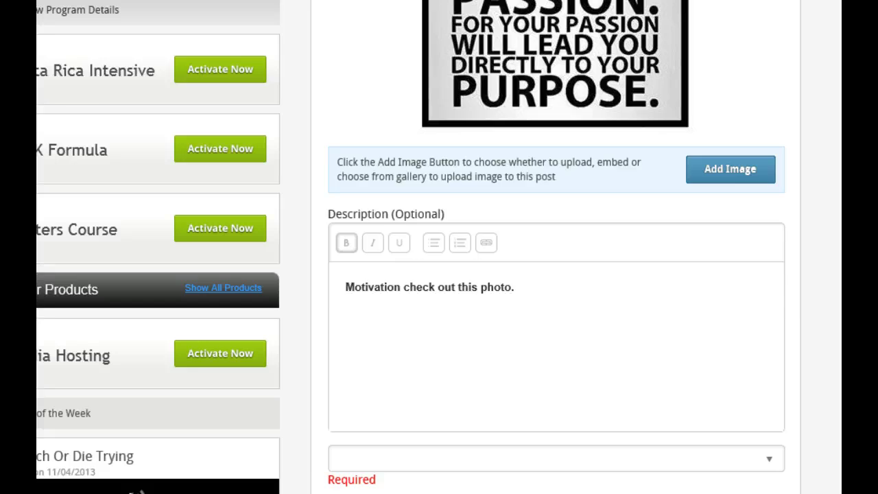
scroll(439, 247, "down", 1)
scroll(439, 247, "down", 2)
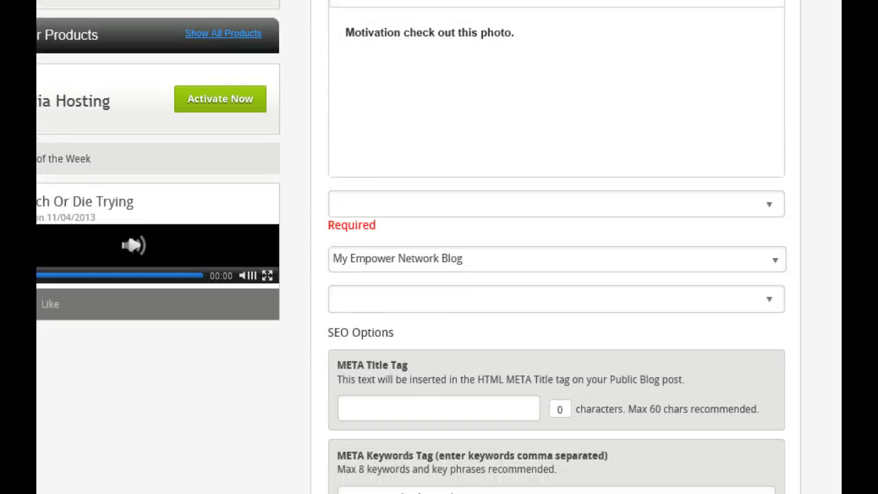
Step: Focus the required field, dismiss a stray context menu, and retry opening its option list
left_click(397, 205)
right_click(628, 198)
left_click(500, 207)
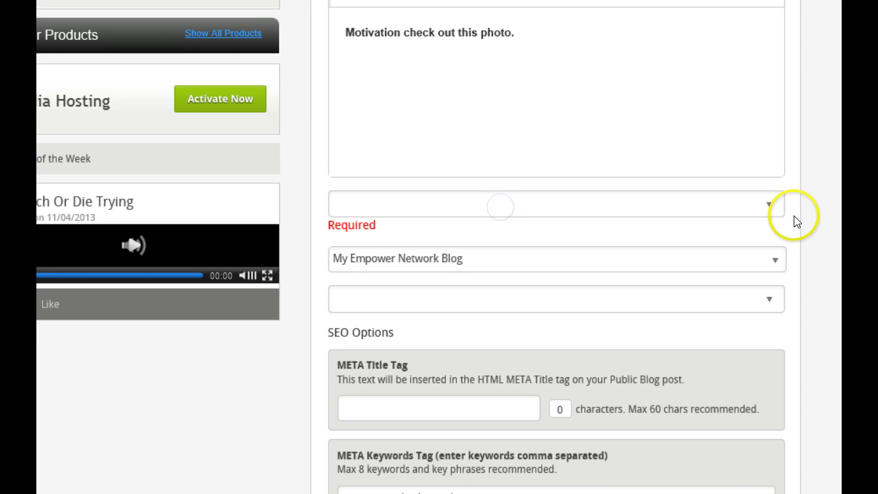
left_click(770, 206)
left_click(768, 207)
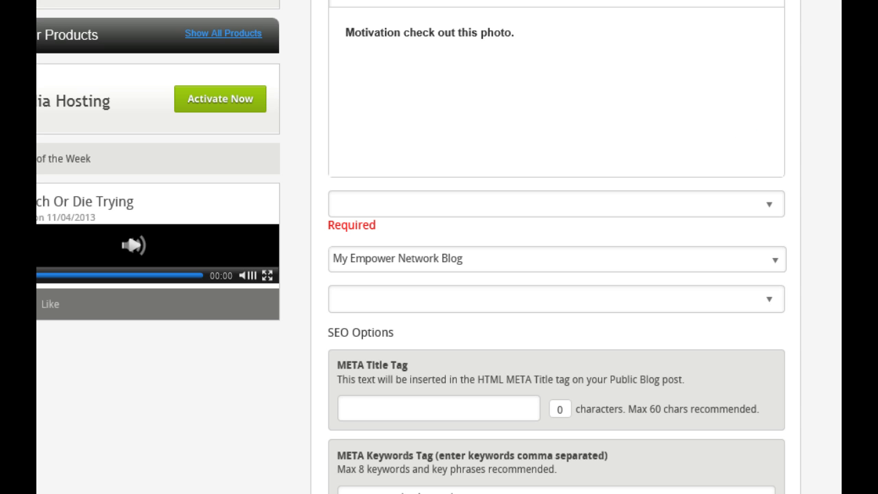
scroll(555, 274, "down", 3)
scroll(555, 274, "up", 10)
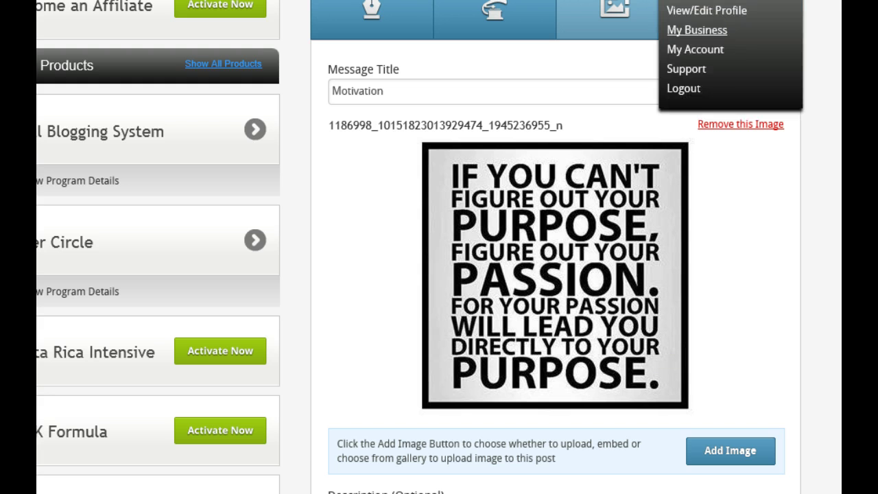
left_click(686, 89)
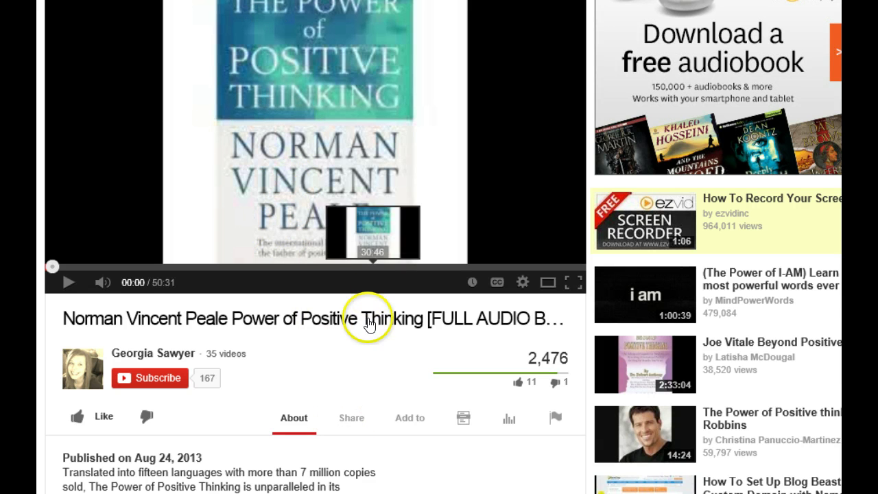
left_click(351, 419)
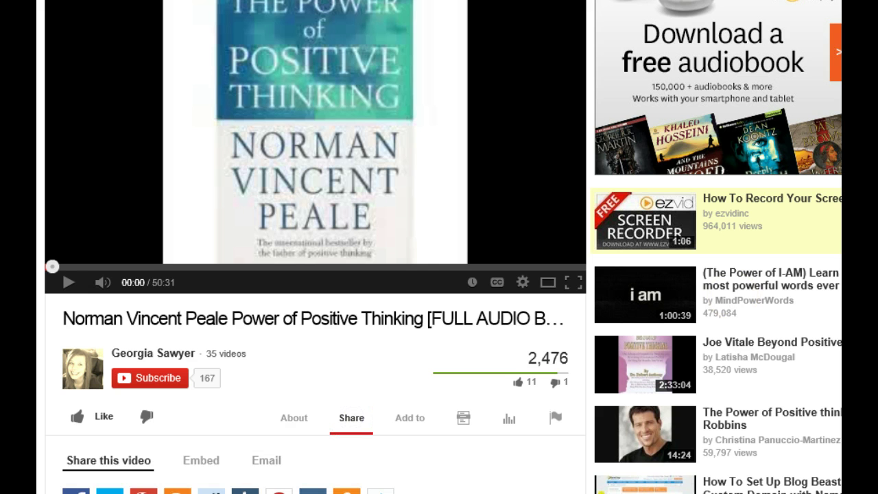
scroll(351, 412, "down", 3)
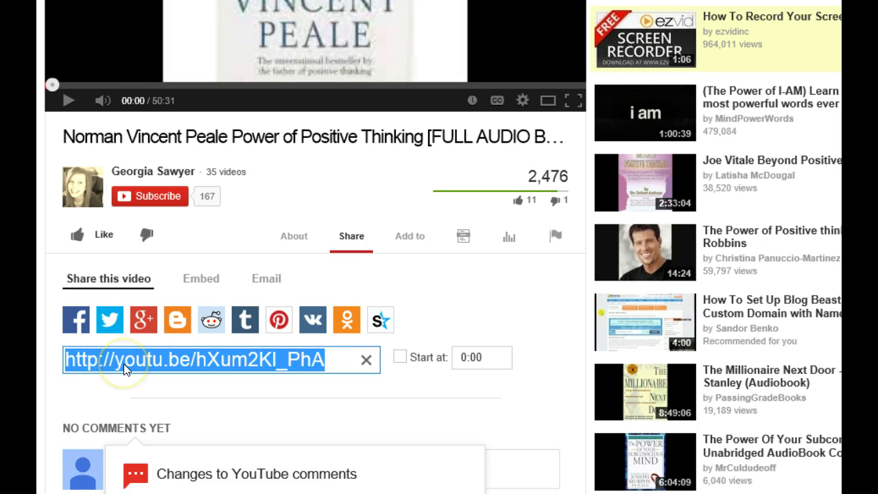
right_click(124, 364)
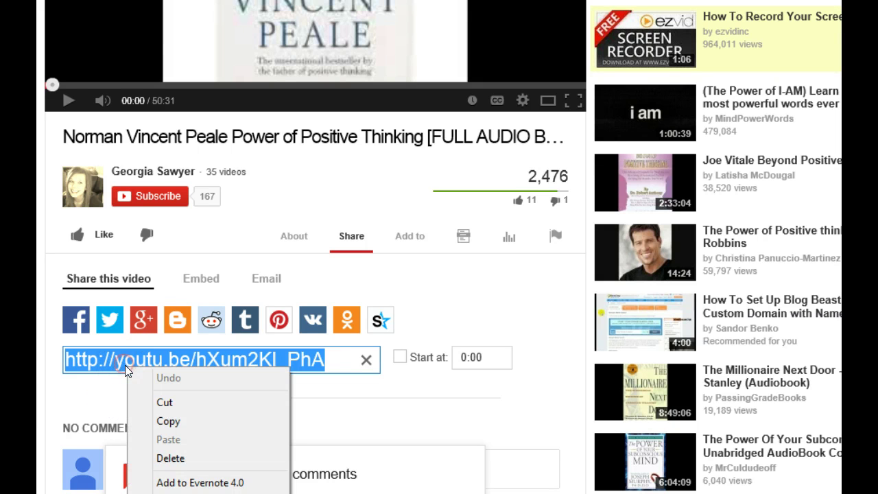
left_click(164, 419)
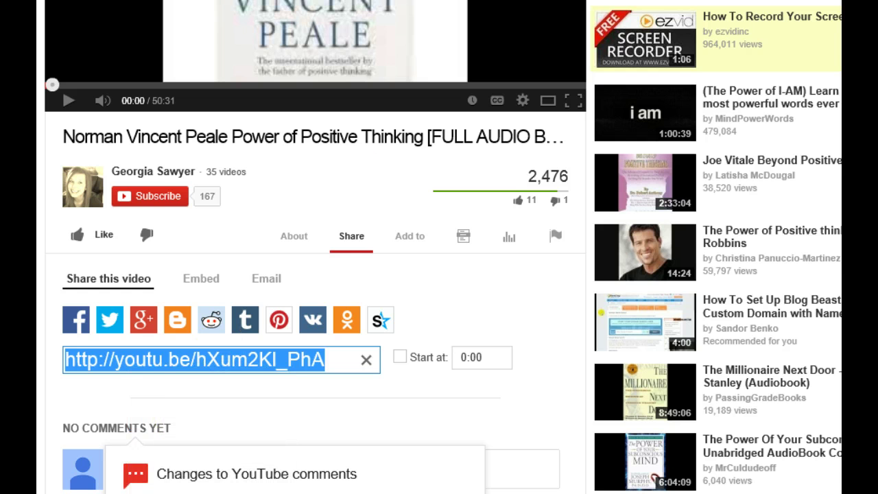
Step: Back in Empower Network, start a new Video post
key("ctrl+Tab")
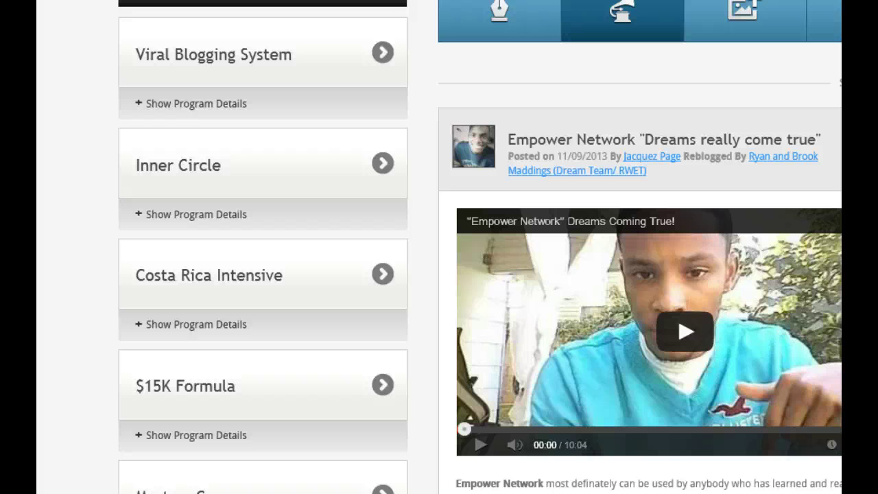
left_click(452, 15)
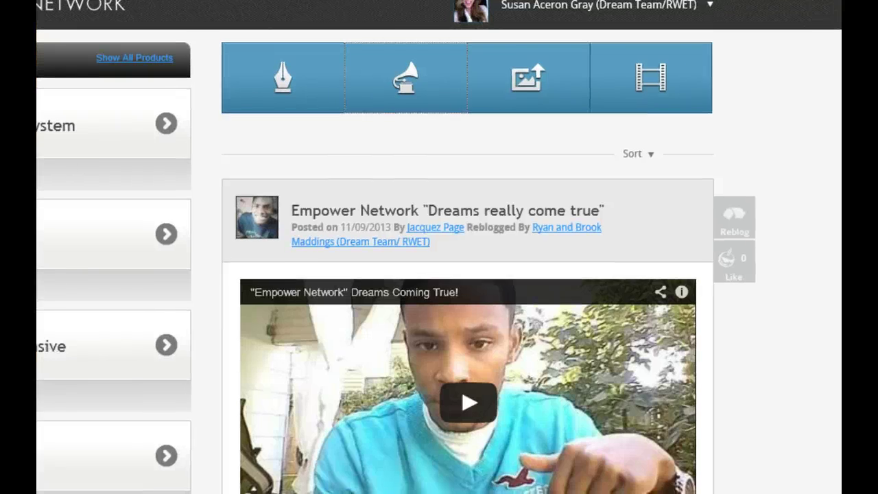
left_click(870, 28)
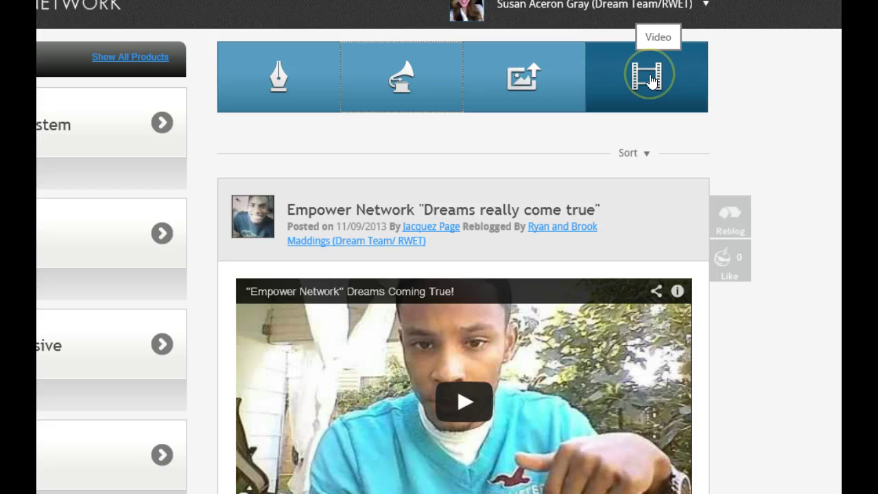
left_click(650, 77)
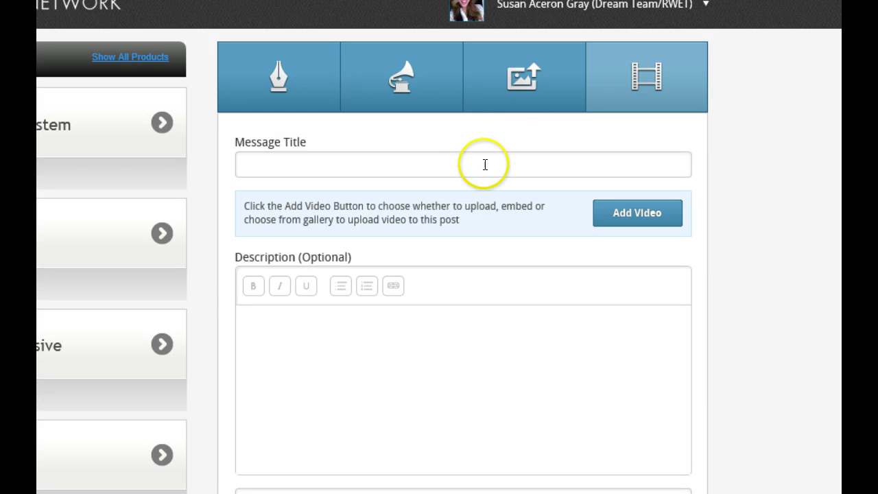
Step: Embed the YouTube video by pasting the youtu.be link into the embed URL box
left_click(600, 213)
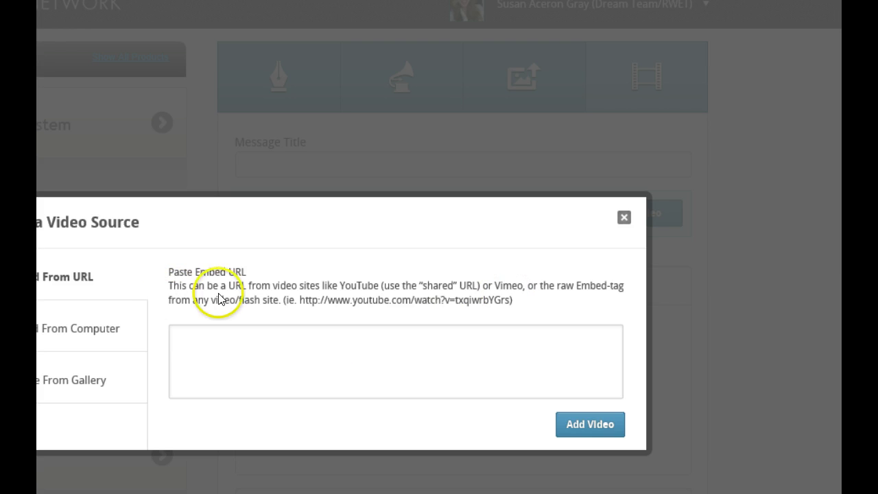
left_click(217, 335)
right_click(217, 335)
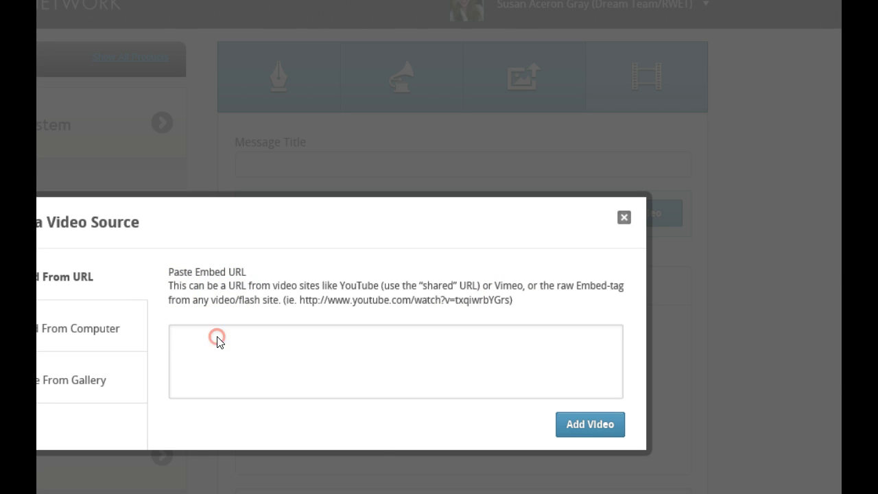
left_click(261, 412)
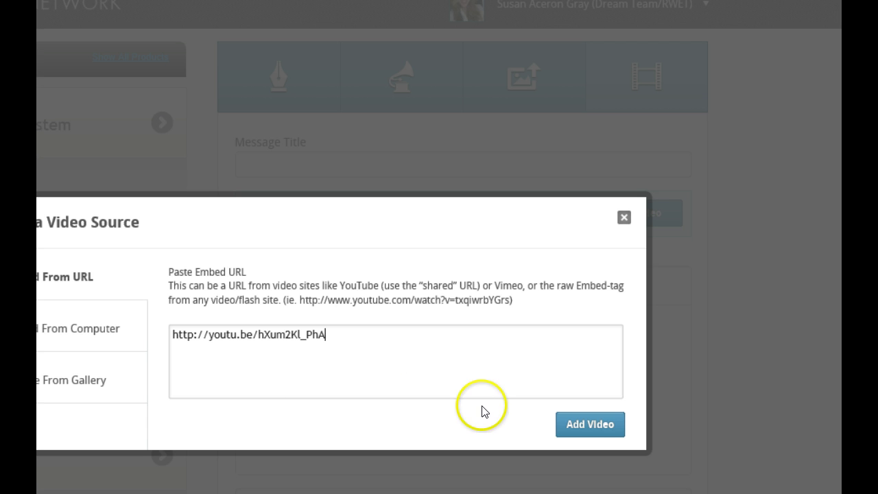
left_click(584, 425)
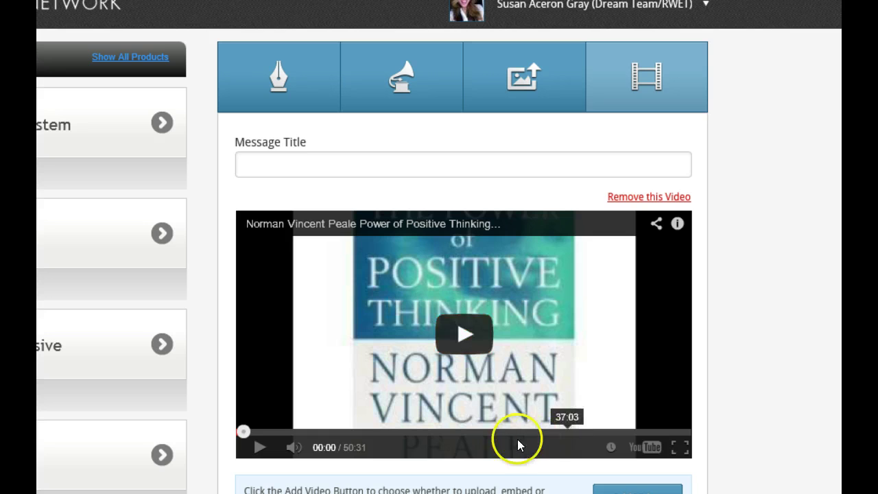
Step: Enter 'The power of Positive thinking' as the Message Title
left_click(395, 164)
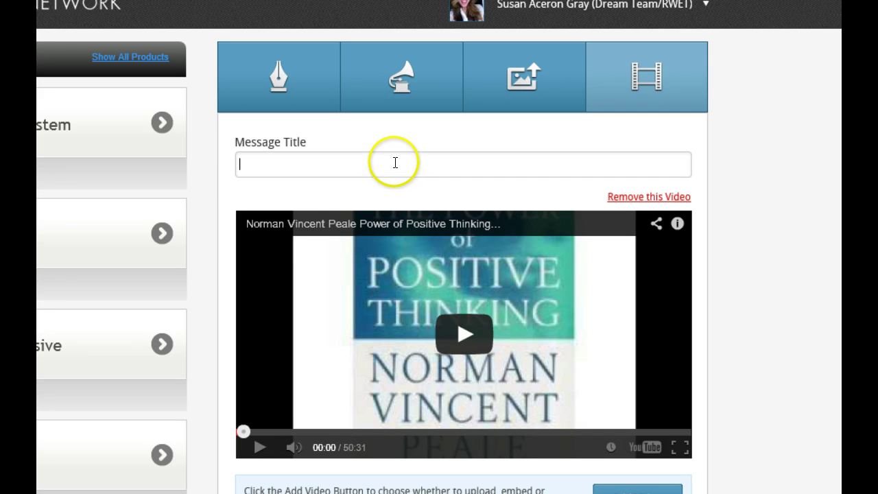
type("The power o")
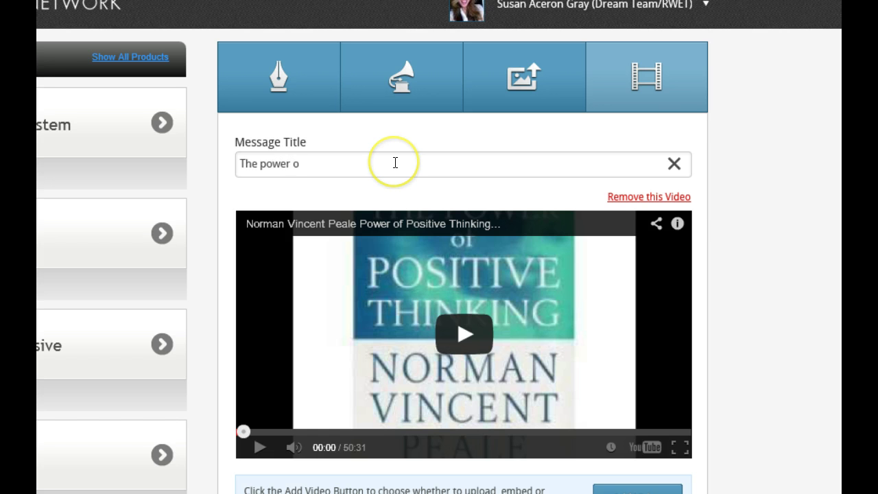
type("f Positive")
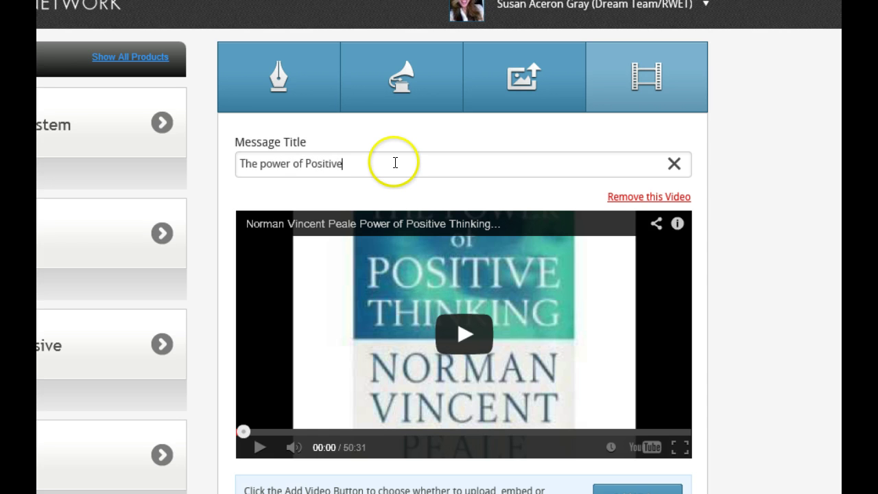
type(" thinkin")
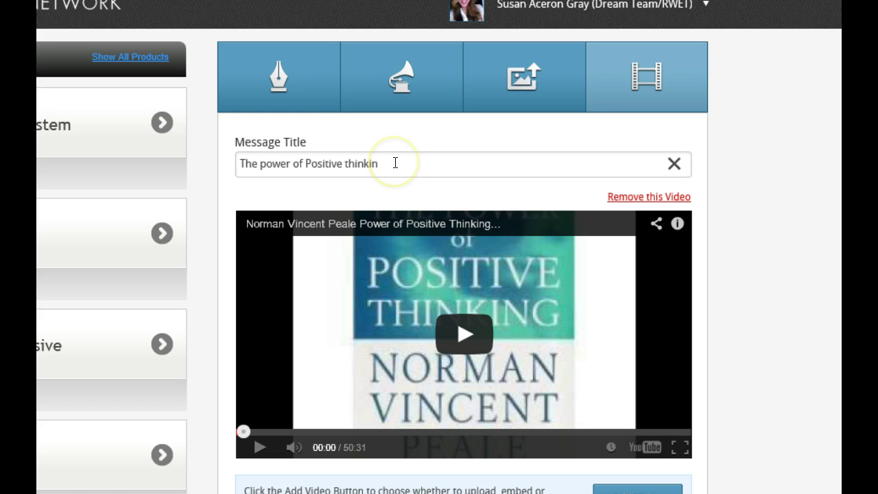
type("g")
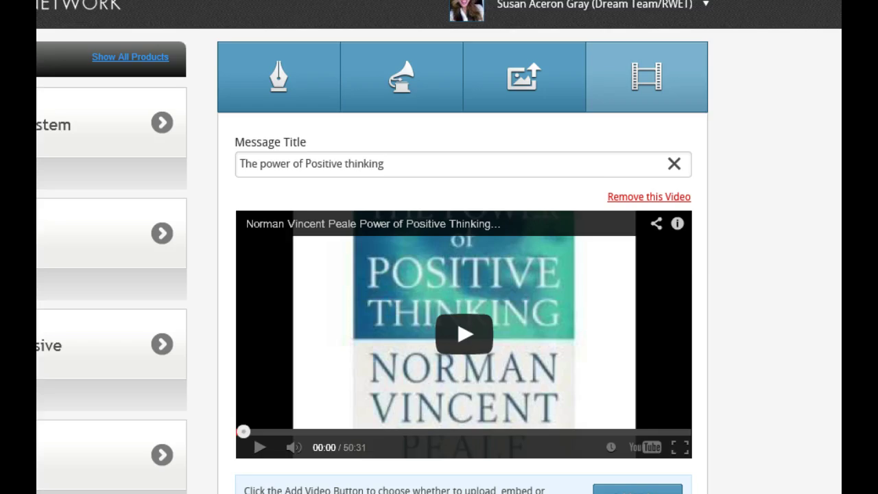
scroll(438, 274, "down", 5)
Step: Write the description 'The Power of Positive Thinking' with a second line 'Watch this video.'
left_click(278, 311)
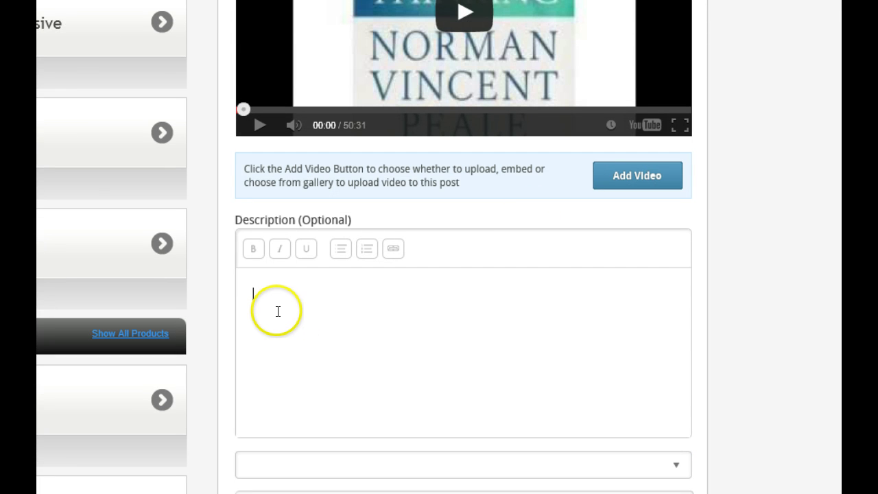
type("The ")
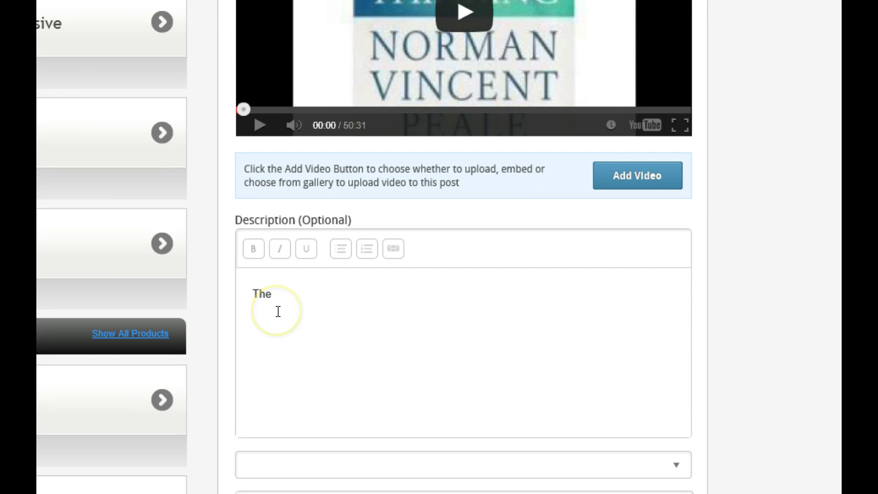
type("Power of Positive Thinking")
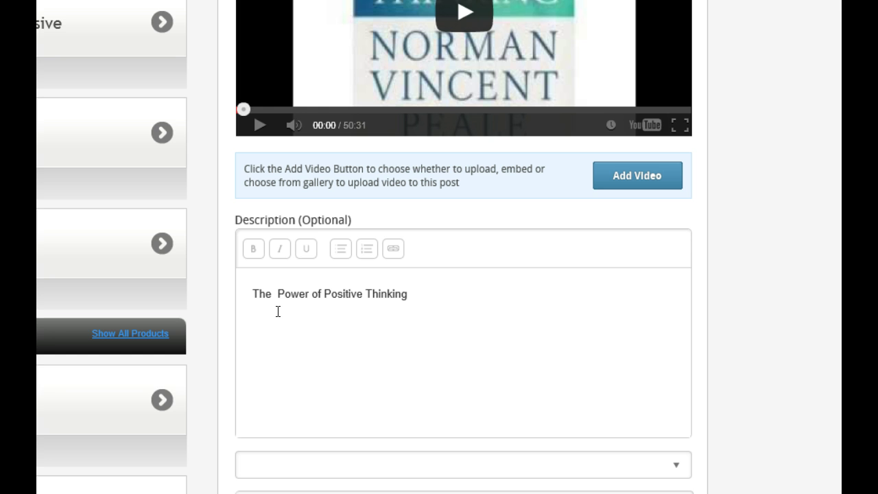
type("atch th")
key("BackSpace")
key("BackSpace")
key("BackSpace")
key("BackSpace")
type("atch this video")
left_click(322, 329)
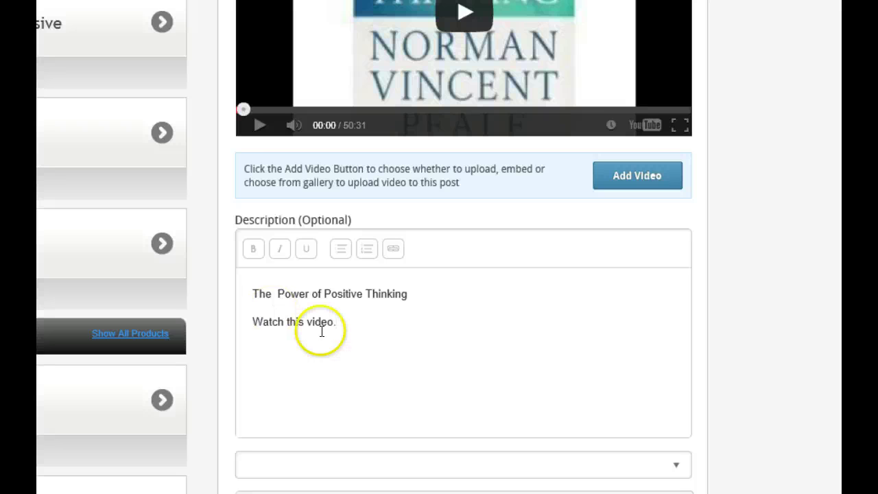
Step: Choose the Daily Fix blog in the 'Please select Blog' dropdown and confirm the choice
scroll(463, 274, "down", 4)
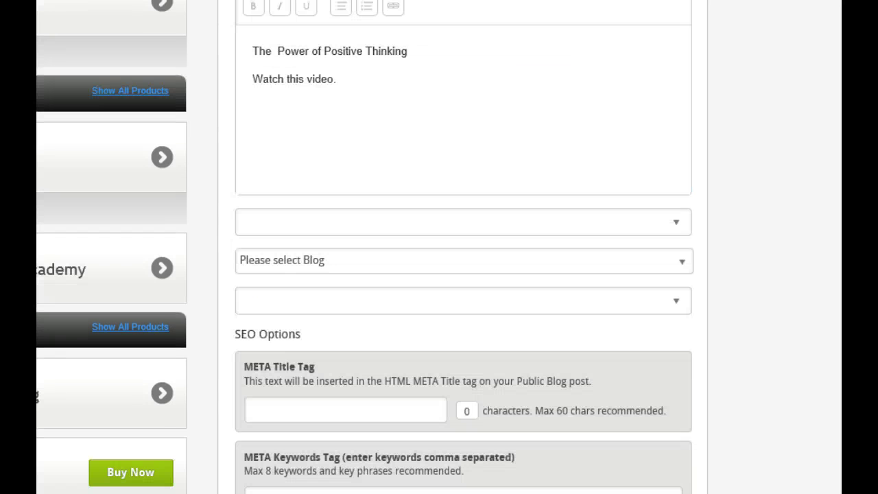
left_click(686, 249)
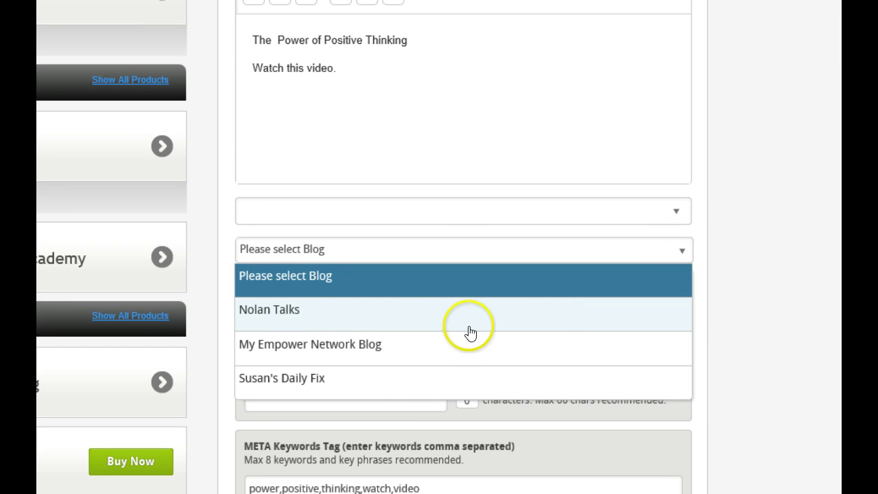
left_click(302, 386)
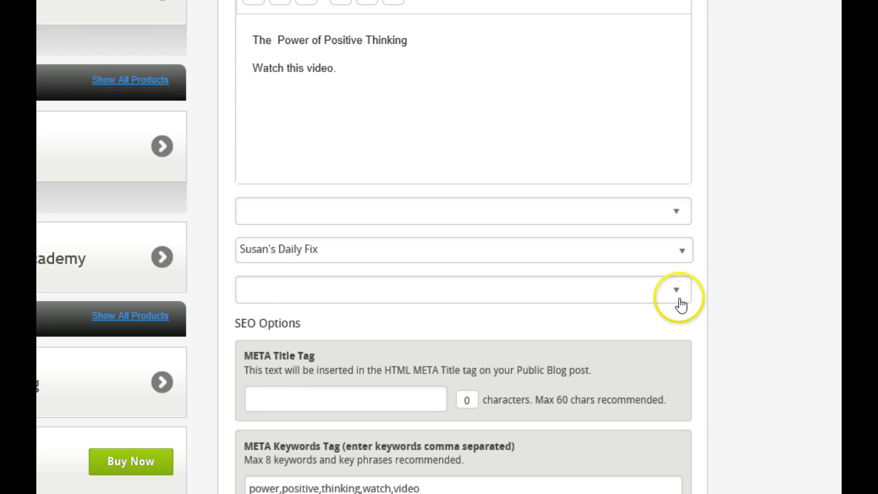
left_click(684, 257)
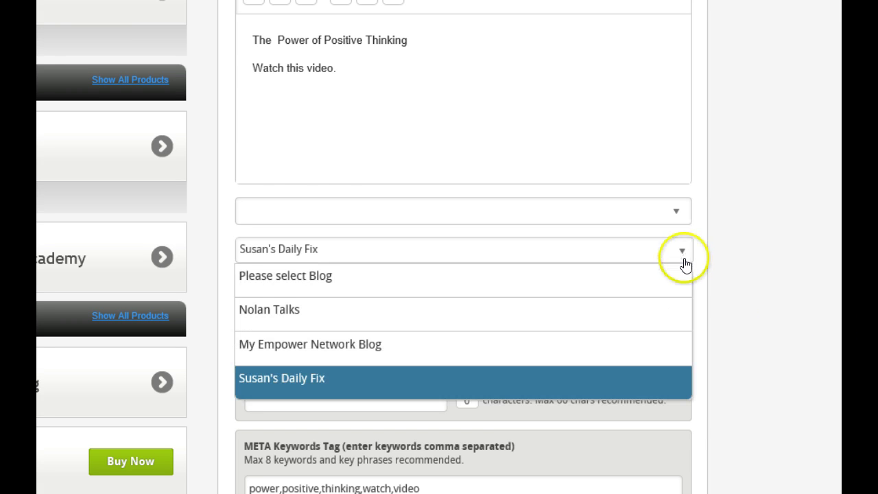
left_click(739, 267)
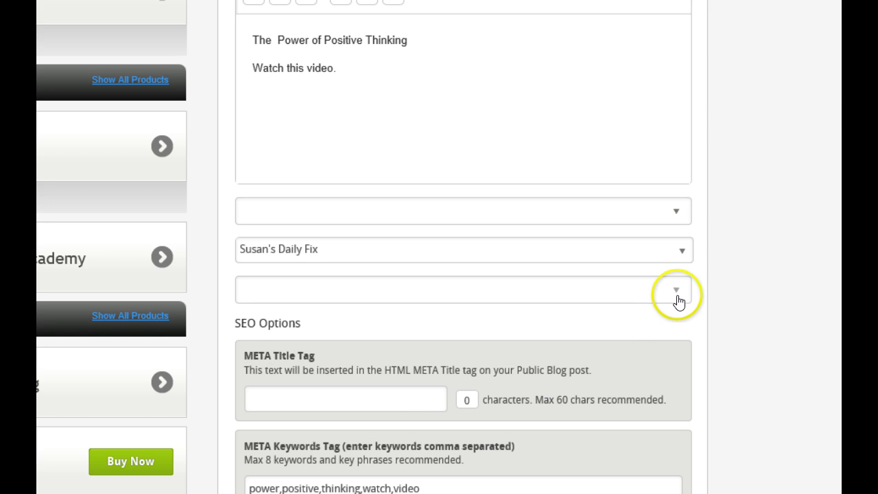
left_click(676, 213)
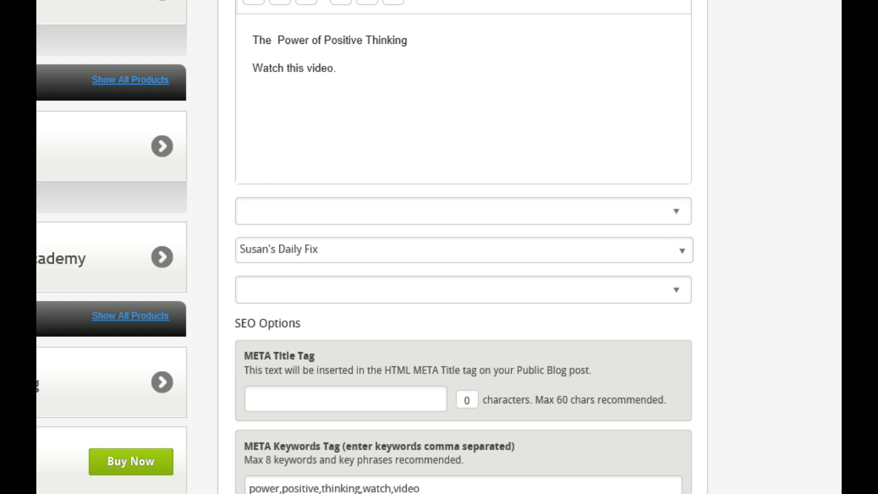
scroll(439, 275, "down", 5)
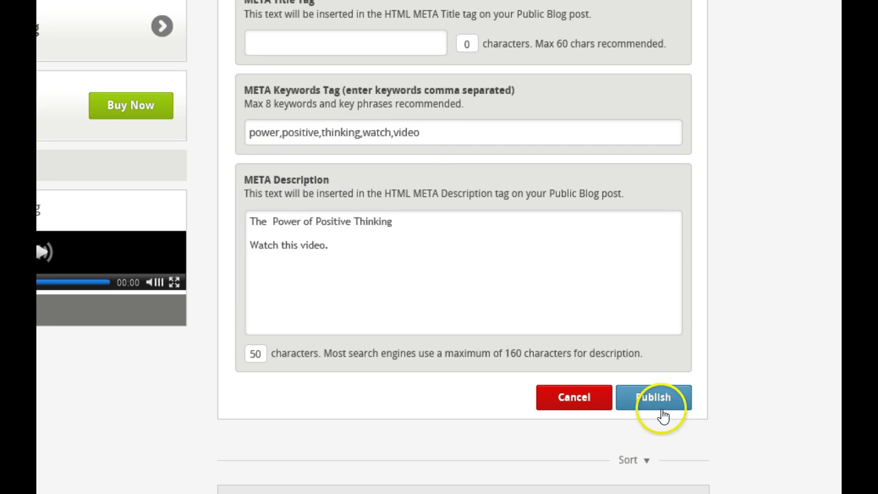
Step: Attempt to publish the video post and scroll up to the Required warning on the empty dropdown
left_click(659, 405)
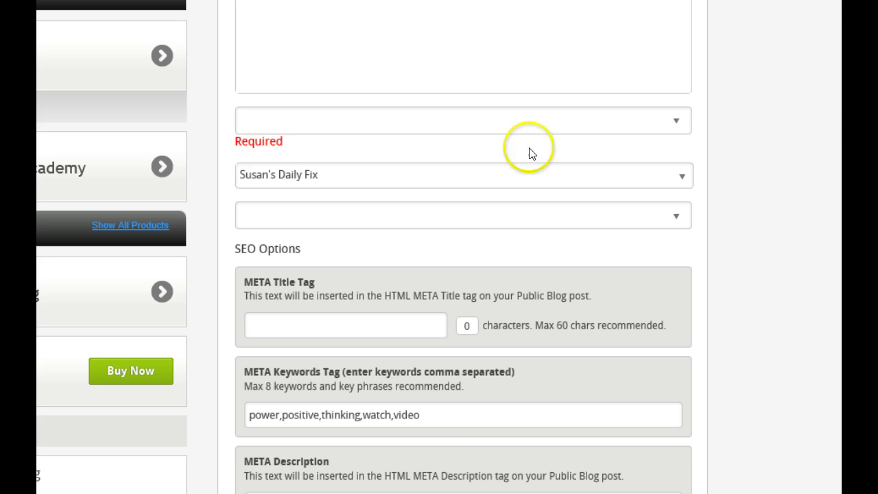
scroll(463, 247, "up", 5)
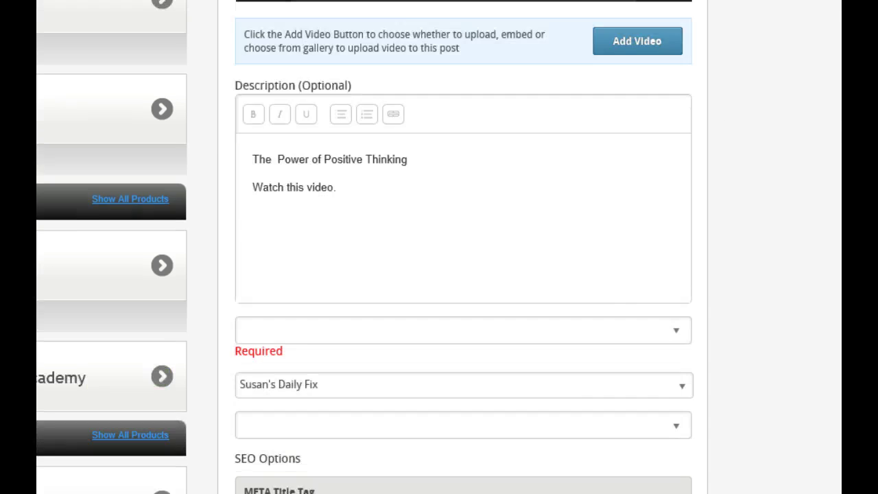
scroll(463, 247, "down", 4)
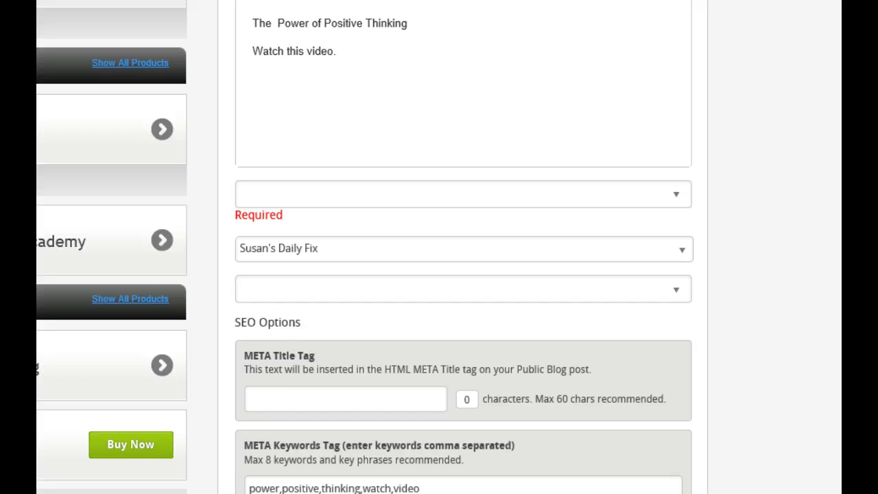
scroll(463, 247, "up", 2)
left_click(39, 456)
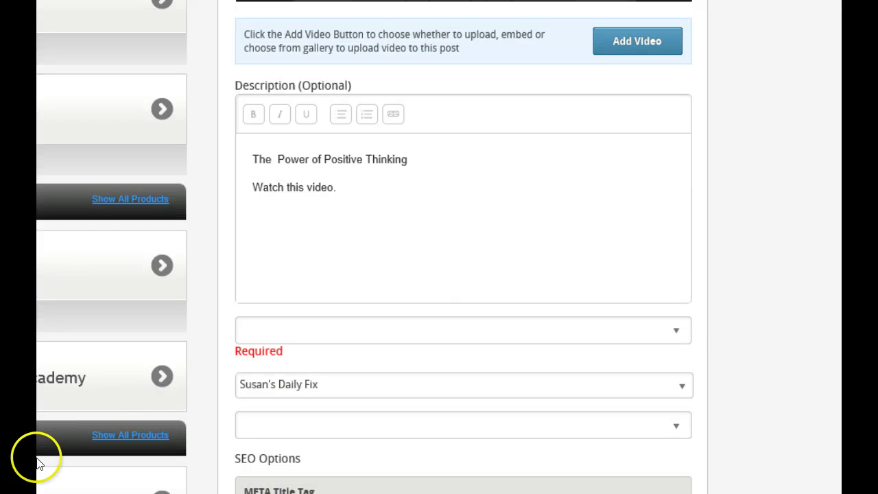